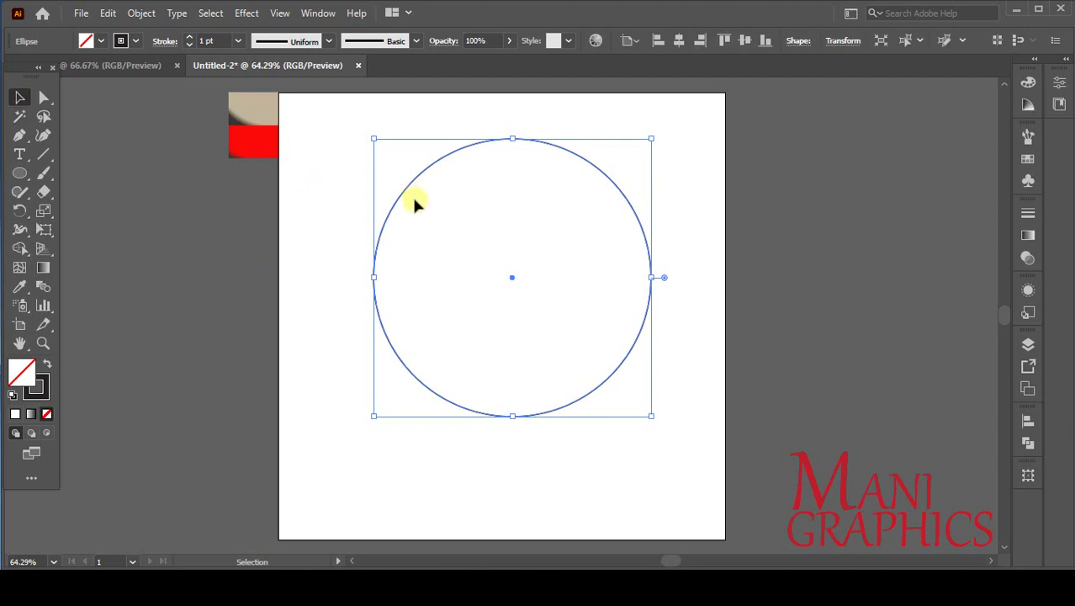
# Copy the circle, paste it in back and scale the duplicate down to a smaller concentric circle
pyautogui.click(135, 21)
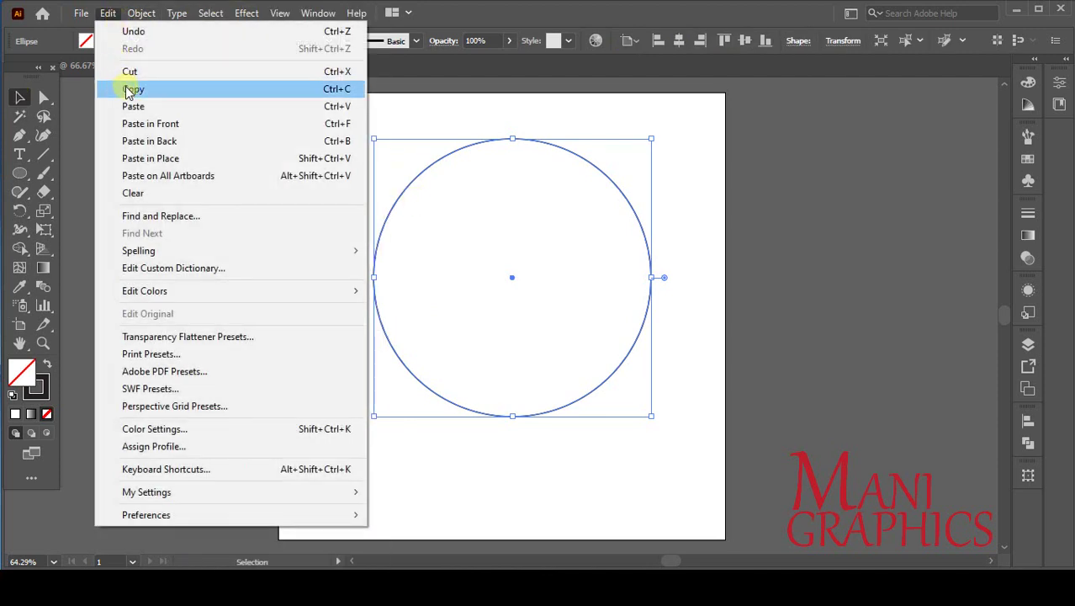
pyautogui.click(110, 14)
pyautogui.click(110, 14)
pyautogui.click(131, 140)
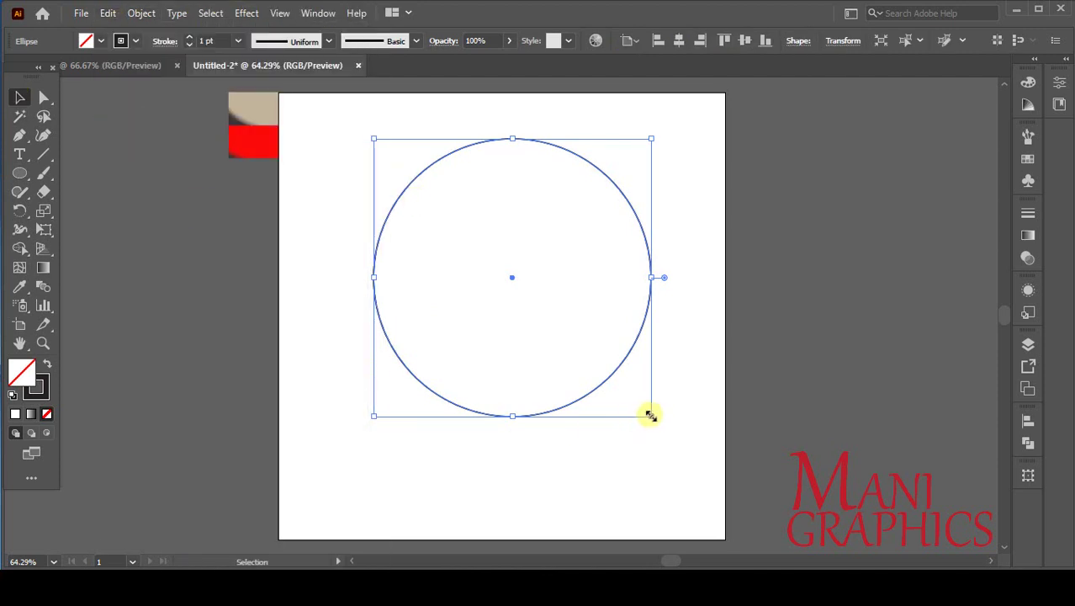
pyautogui.moveTo(653, 418); pyautogui.dragTo(611, 382)
pyautogui.click(614, 439)
pyautogui.moveTo(372, 149); pyautogui.dragTo(493, 465)
pyautogui.click(493, 465)
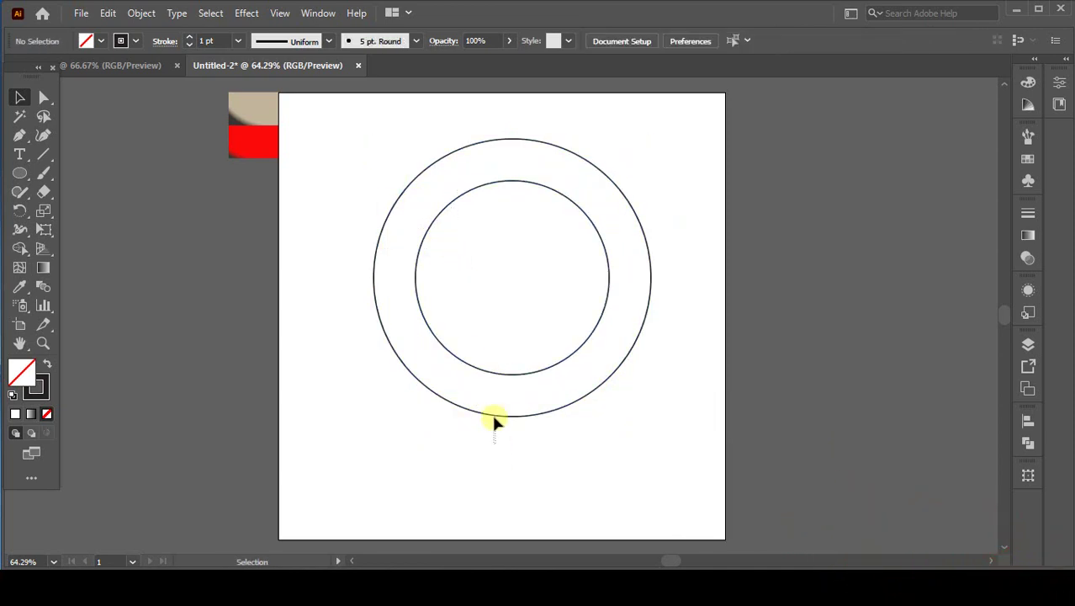
# Duplicate the outer circle in place and move the copy left until its right edge meets the inner circle
pyautogui.click(485, 401)
pyautogui.click(108, 13)
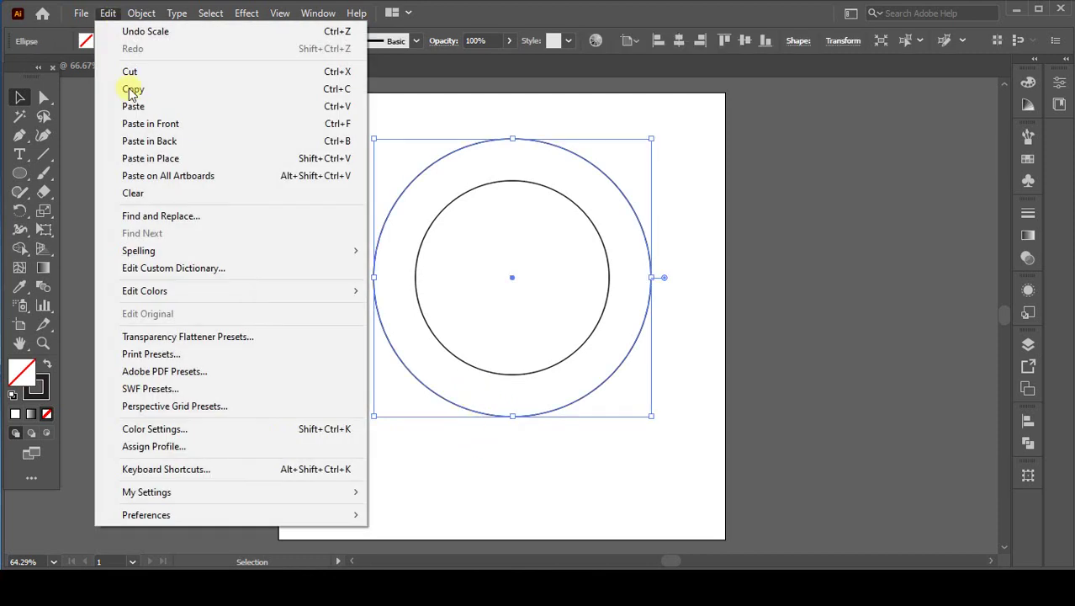
pyautogui.click(108, 13)
pyautogui.click(107, 13)
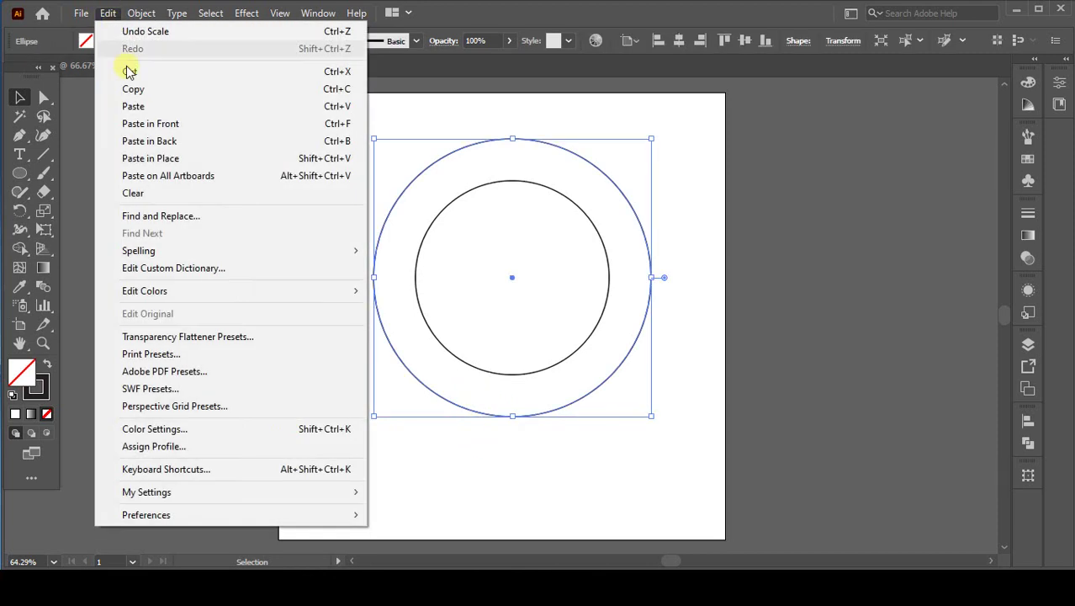
pyautogui.click(150, 141)
pyautogui.moveTo(565, 406); pyautogui.dragTo(523, 412)
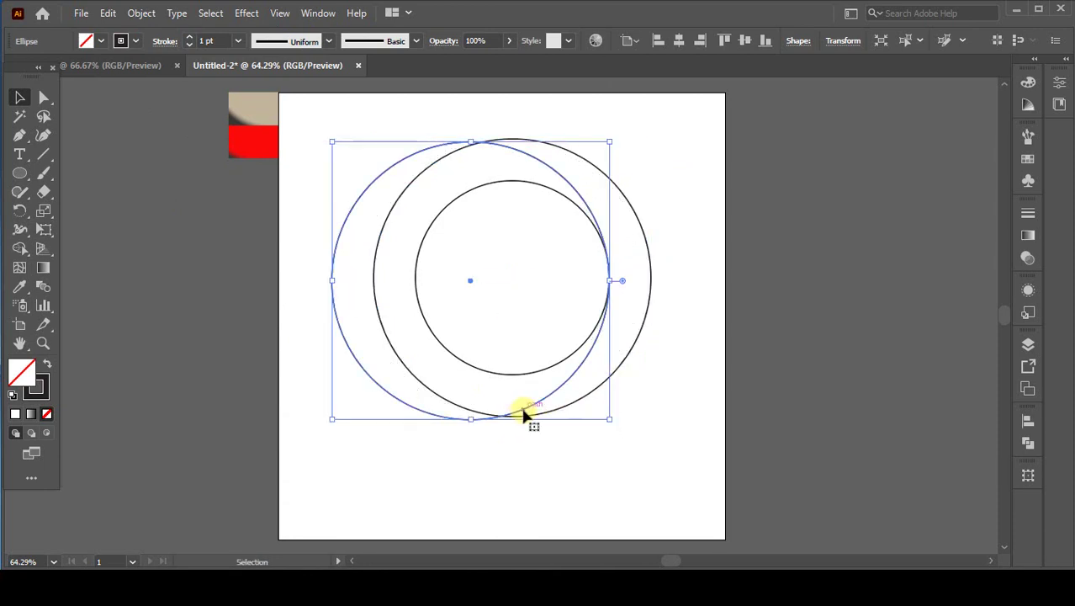
pyautogui.moveTo(467, 282); pyautogui.dragTo(468, 282)
pyautogui.click(408, 349)
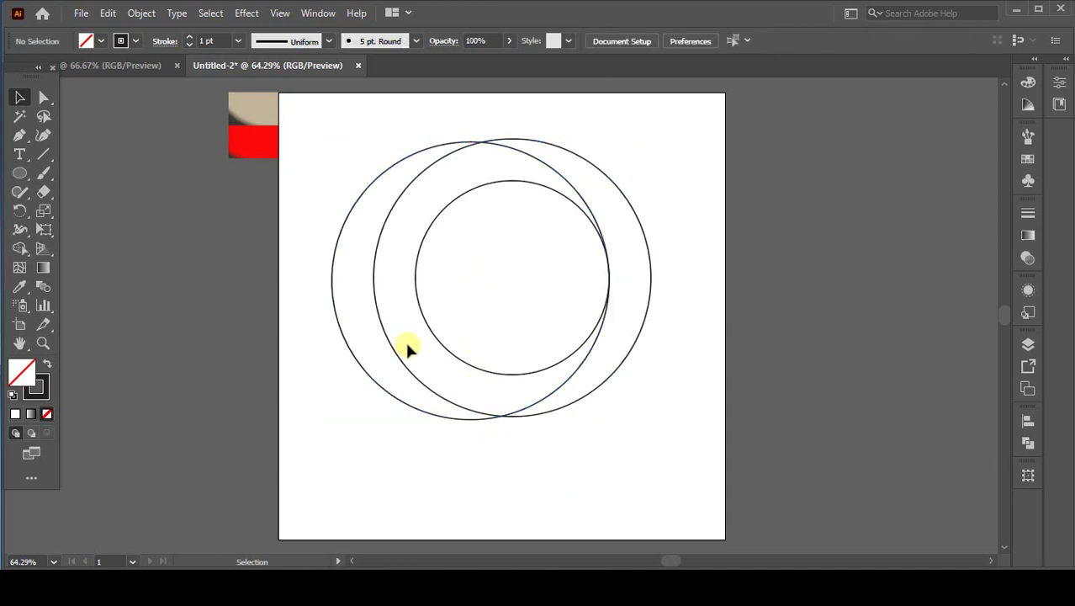
# Duplicate the offset circle to the right, upward and downward so each copy touches the inner circle's opposite edge
pyautogui.moveTo(350, 312); pyautogui.dragTo(352, 313)
pyautogui.moveTo(472, 280); pyautogui.dragTo(551, 281)
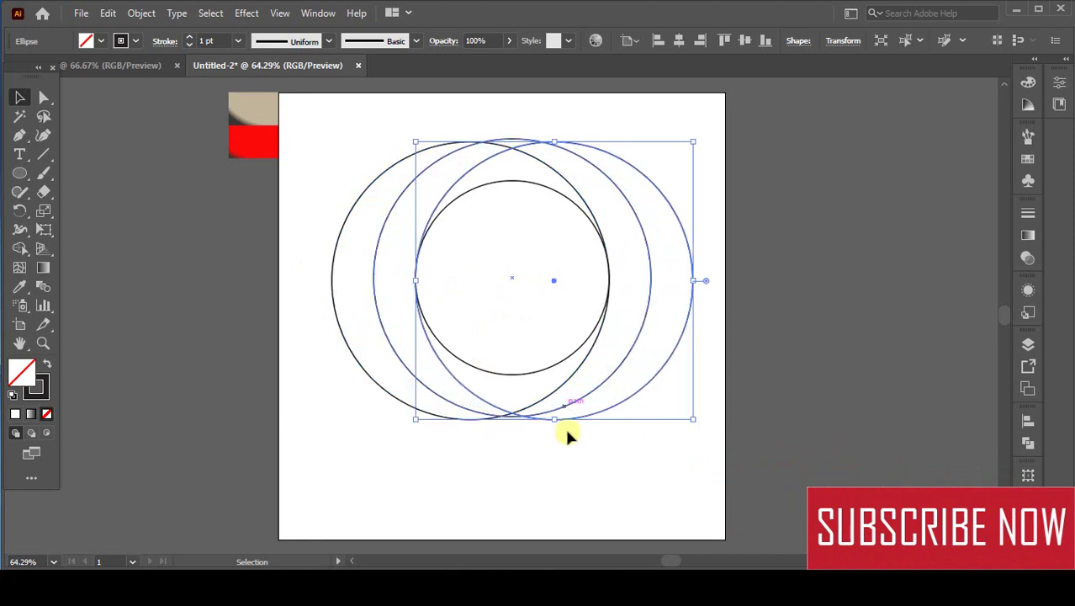
pyautogui.click(570, 453)
pyautogui.moveTo(582, 425); pyautogui.dragTo(597, 403)
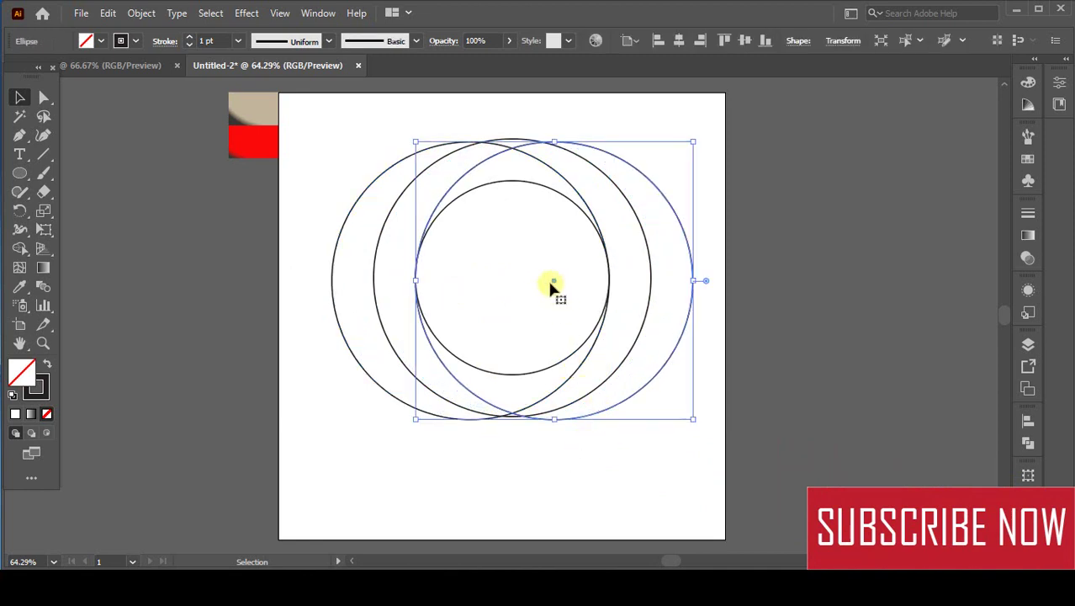
pyautogui.moveTo(556, 287); pyautogui.dragTo(514, 321)
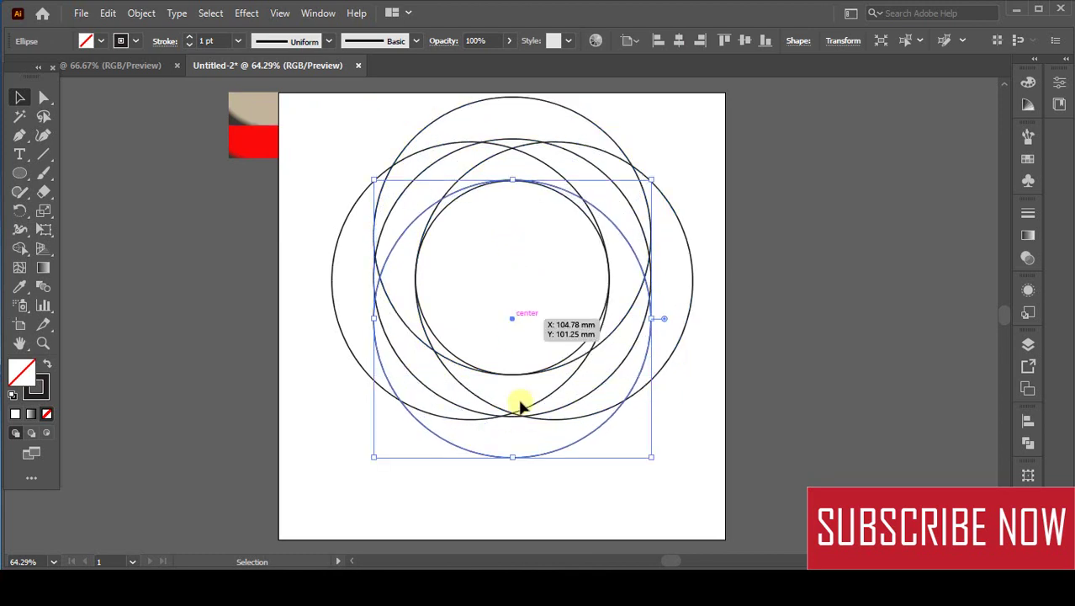
pyautogui.click(493, 496)
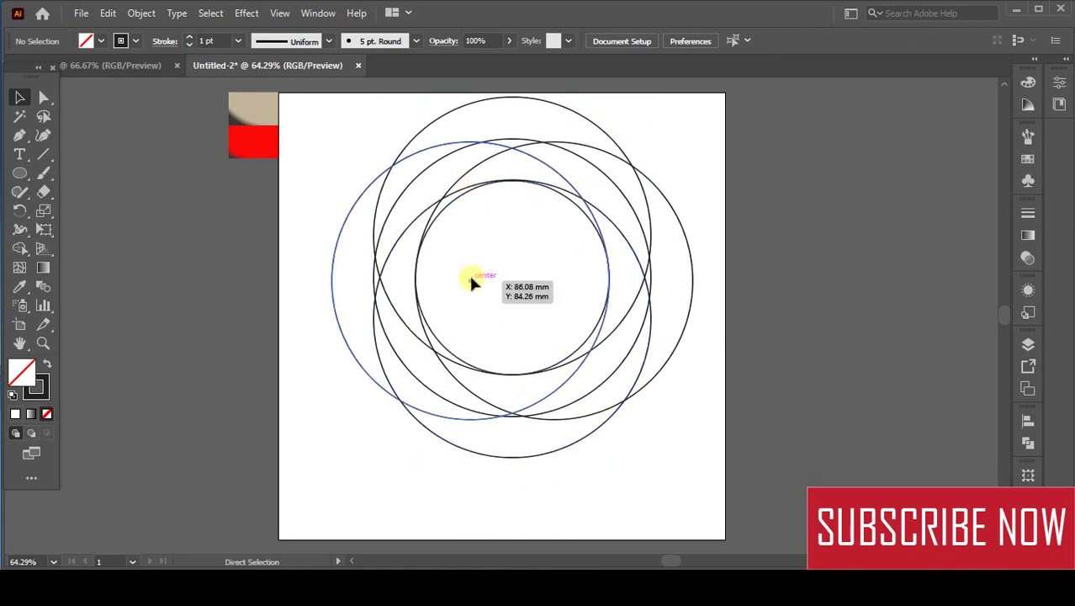
# Align the downward-offset circle's top edge with the inner circle in Outline view, and return to Preview
pyautogui.hotkey('ctrl', 'y')
pyautogui.scroll(4, 513, 184)
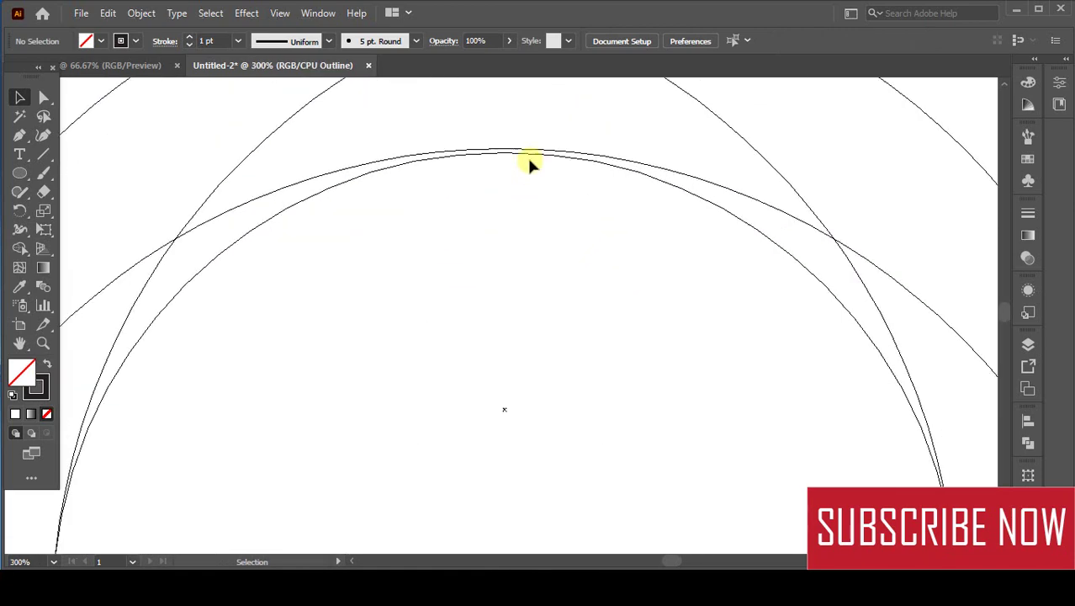
pyautogui.moveTo(548, 154); pyautogui.dragTo(549, 156)
pyautogui.scroll(-2, 525, 211)
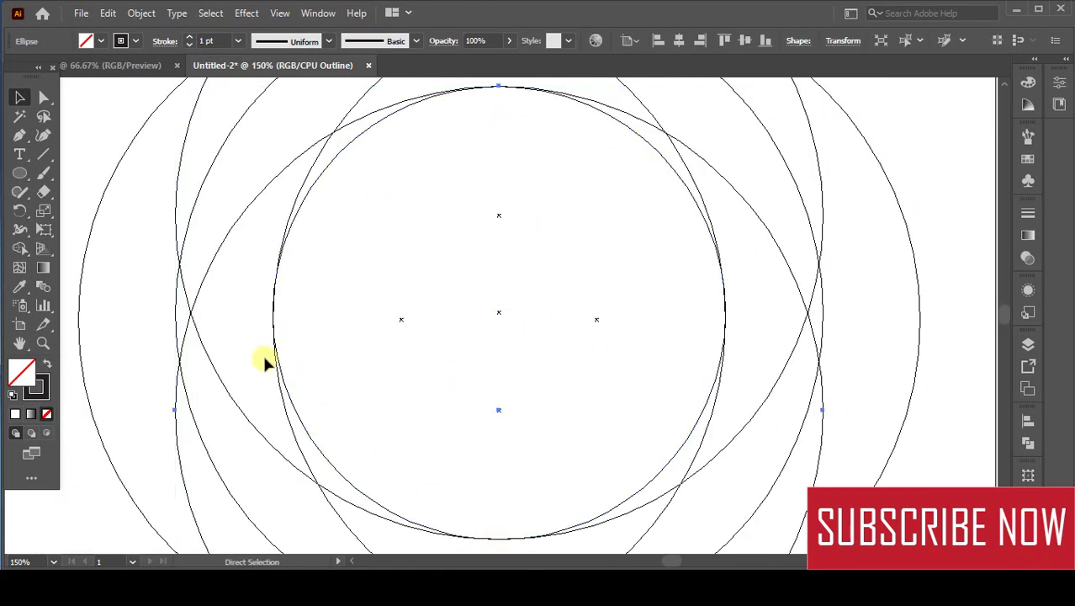
pyautogui.hotkey('ctrl', 'y')
pyautogui.scroll(-2, 420, 339)
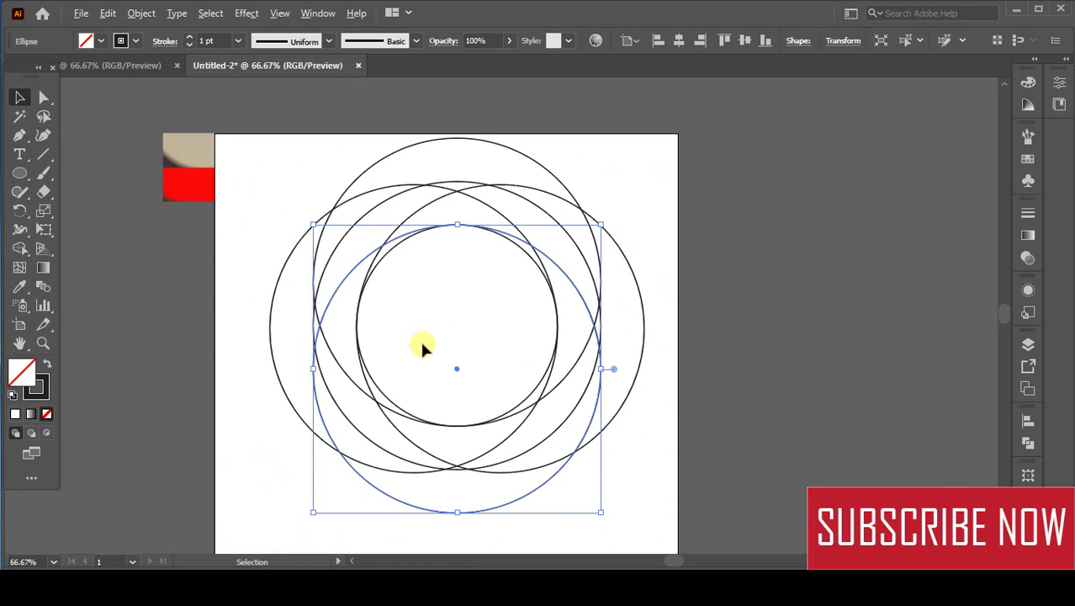
# Copy the four offset circles, paste them in front and rotate the duplicates as a set to 315°
pyautogui.click(649, 493)
pyautogui.moveTo(367, 150); pyautogui.dragTo(379, 163)
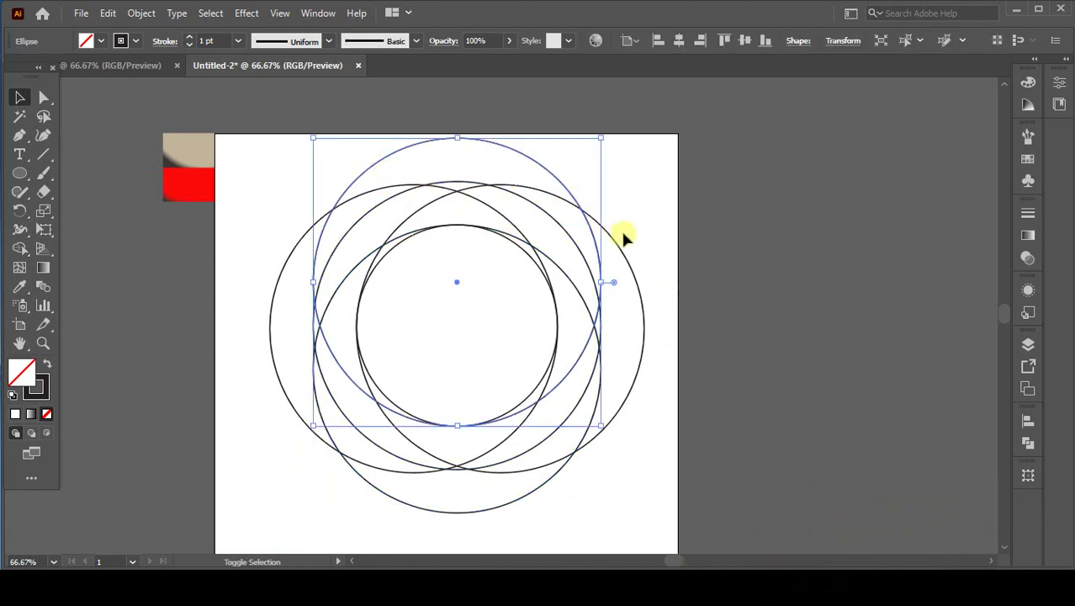
pyautogui.keyDown('shift'); pyautogui.click(633, 383); pyautogui.keyUp('shift')
pyautogui.keyDown('shift'); pyautogui.click(505, 503); pyautogui.keyUp('shift')
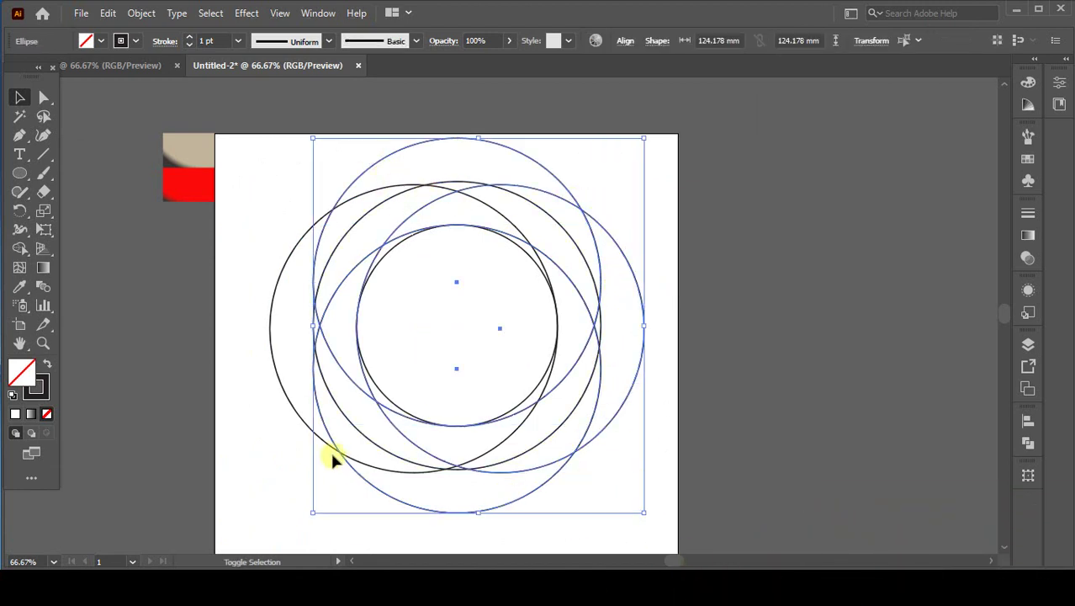
pyautogui.moveTo(271, 361); pyautogui.dragTo(278, 370)
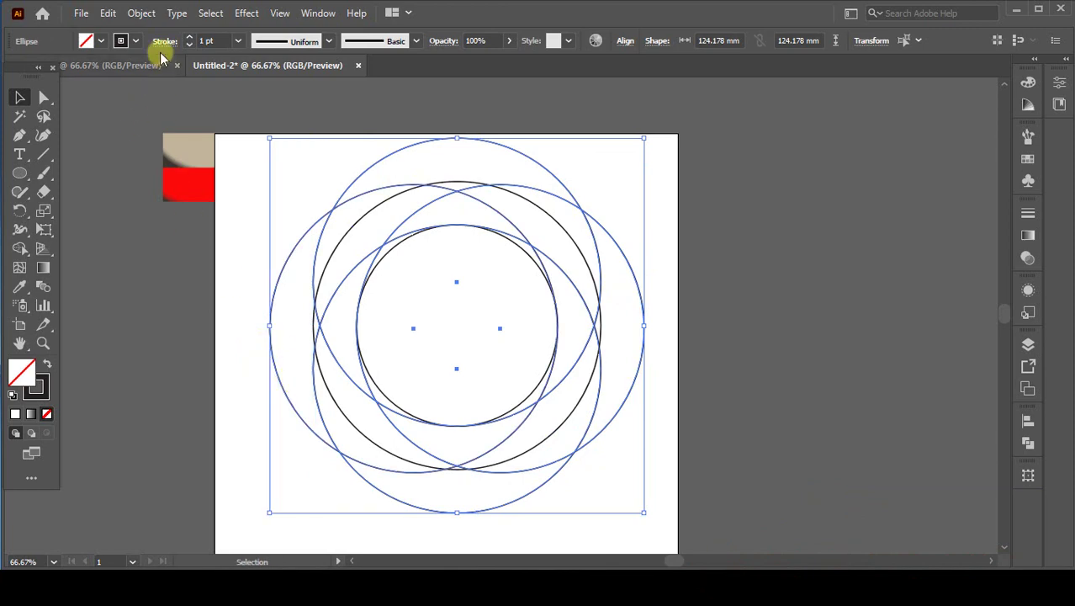
pyautogui.click(110, 14)
pyautogui.click(147, 90)
pyautogui.click(107, 13)
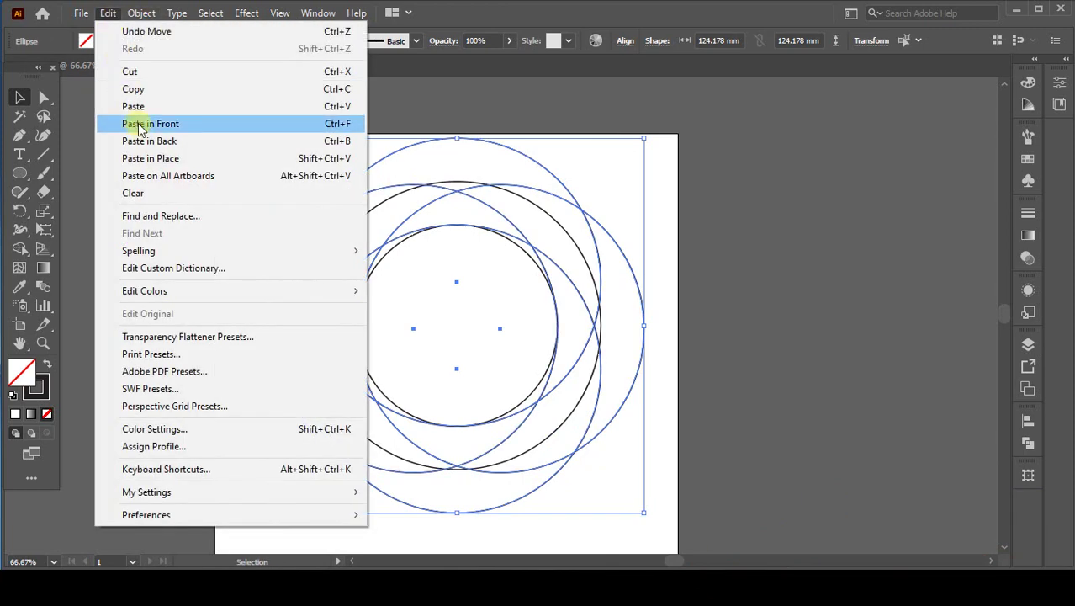
pyautogui.click(137, 125)
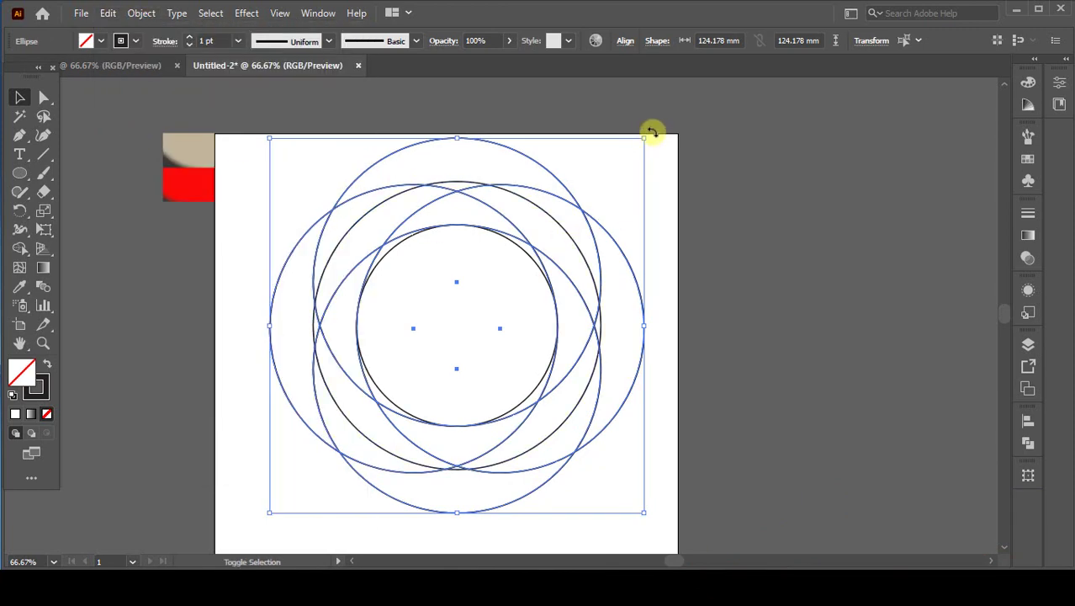
pyautogui.moveTo(664, 149); pyautogui.dragTo(703, 232)
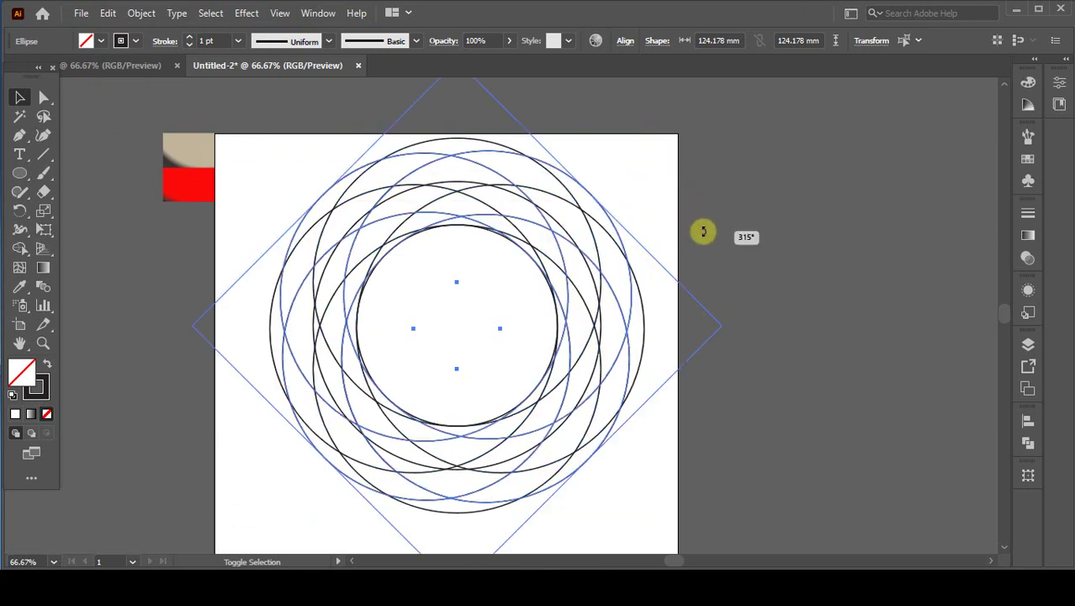
pyautogui.click(249, 221)
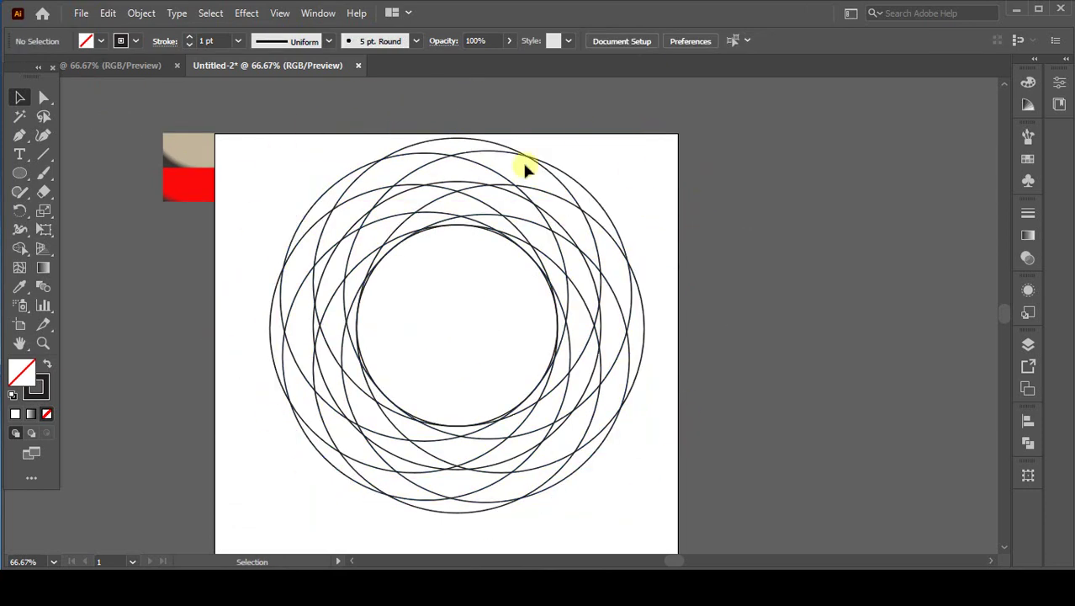
# Select all the circles and remove every region outside the middle circle with the Shape Builder tool
pyautogui.moveTo(469, 417); pyautogui.dragTo(440, 377)
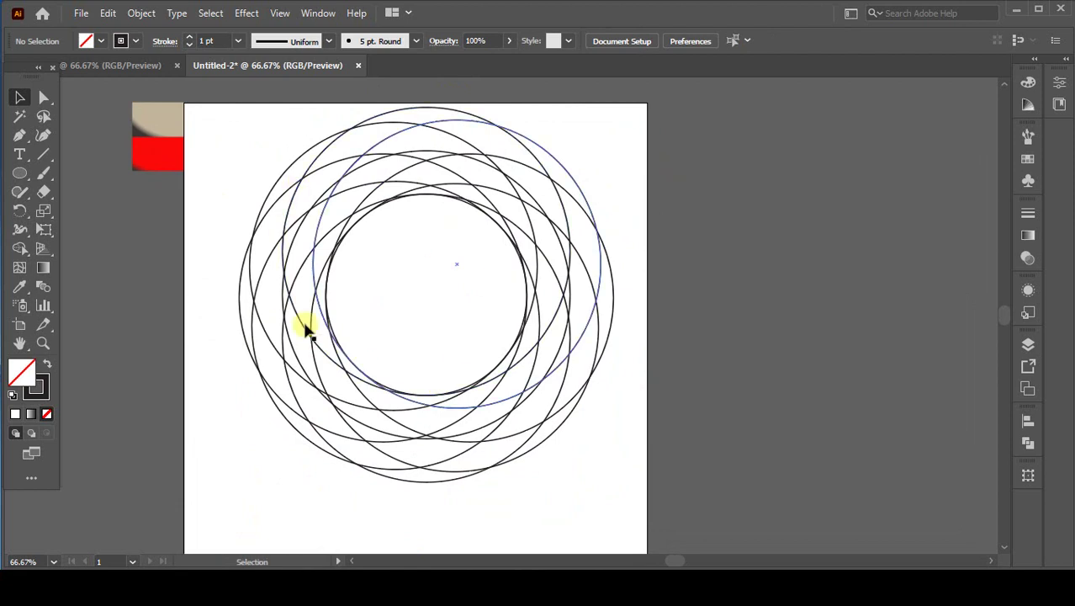
pyautogui.moveTo(233, 116); pyautogui.dragTo(616, 475)
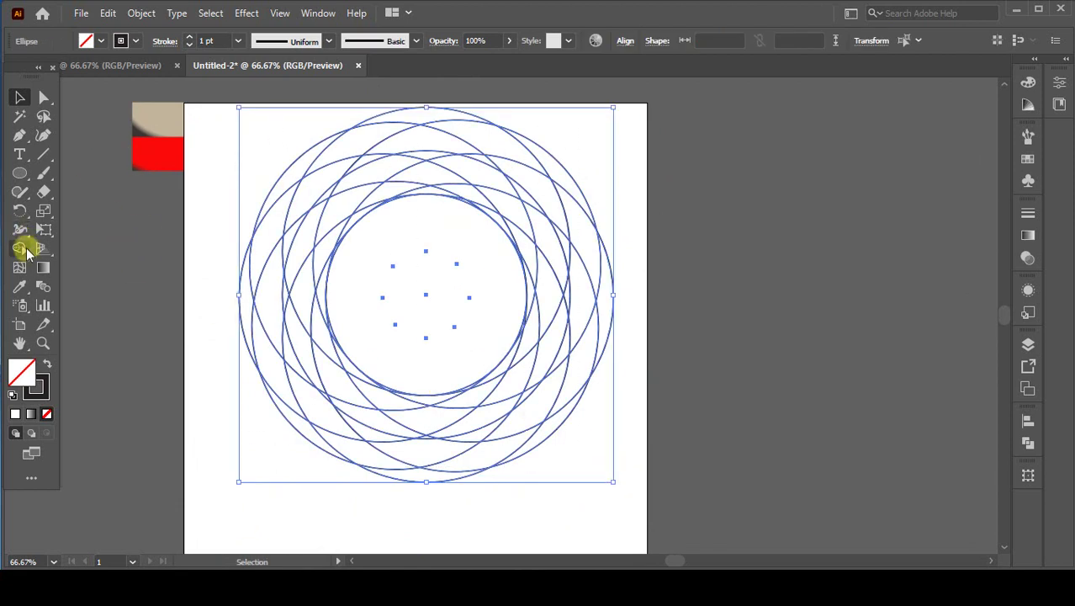
pyautogui.click(23, 249)
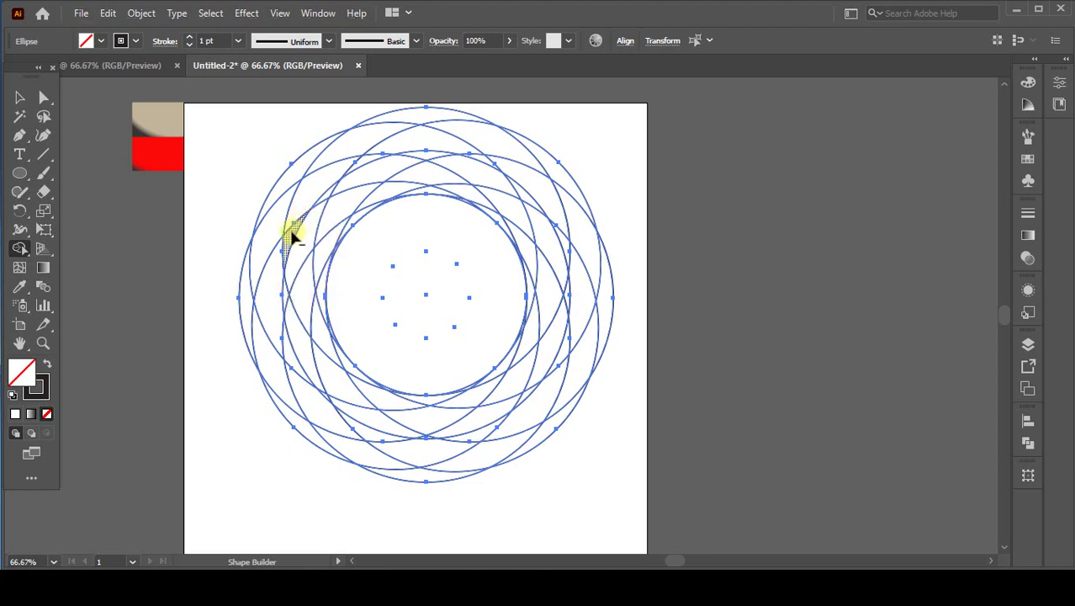
pyautogui.moveTo(291, 232)
pyautogui.mouseDown()
pyautogui.moveTo(250, 271)
pyautogui.moveTo(262, 304)
pyautogui.mouseUp()
pyautogui.moveTo(281, 349)
pyautogui.mouseDown()
pyautogui.moveTo(301, 428)
pyautogui.moveTo(335, 429)
pyautogui.mouseUp()
pyautogui.moveTo(381, 456)
pyautogui.mouseDown()
pyautogui.moveTo(407, 462)
pyautogui.moveTo(413, 488)
pyautogui.moveTo(478, 440)
pyautogui.moveTo(532, 451)
pyautogui.moveTo(599, 334)
pyautogui.moveTo(570, 352)
pyautogui.moveTo(588, 249)
pyautogui.moveTo(564, 227)
pyautogui.moveTo(566, 189)
pyautogui.moveTo(463, 151)
pyautogui.moveTo(490, 156)
pyautogui.mouseUp()
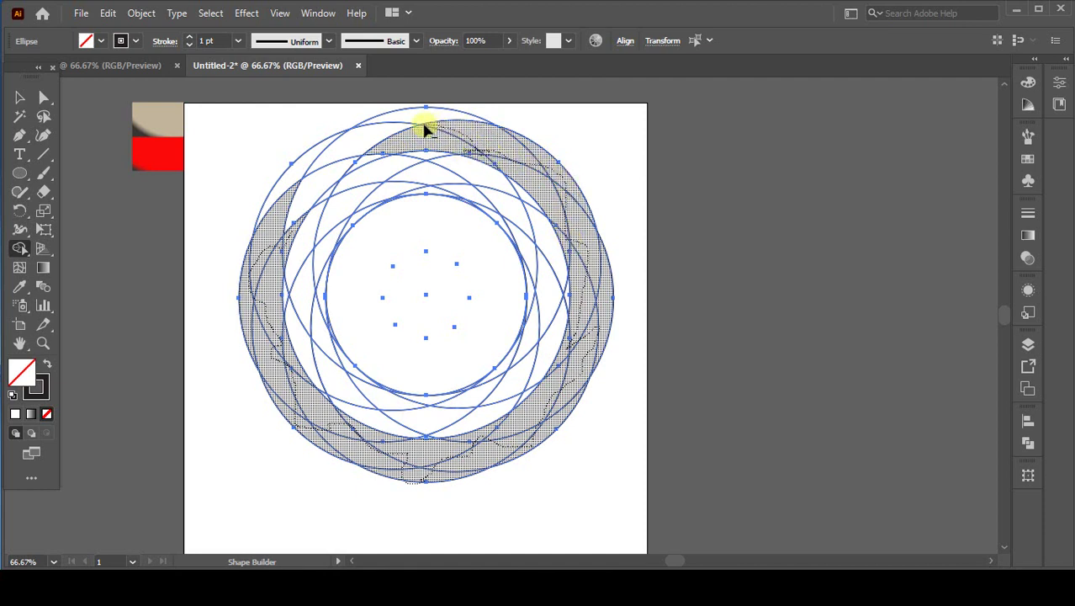
pyautogui.moveTo(425, 128); pyautogui.dragTo(300, 164)
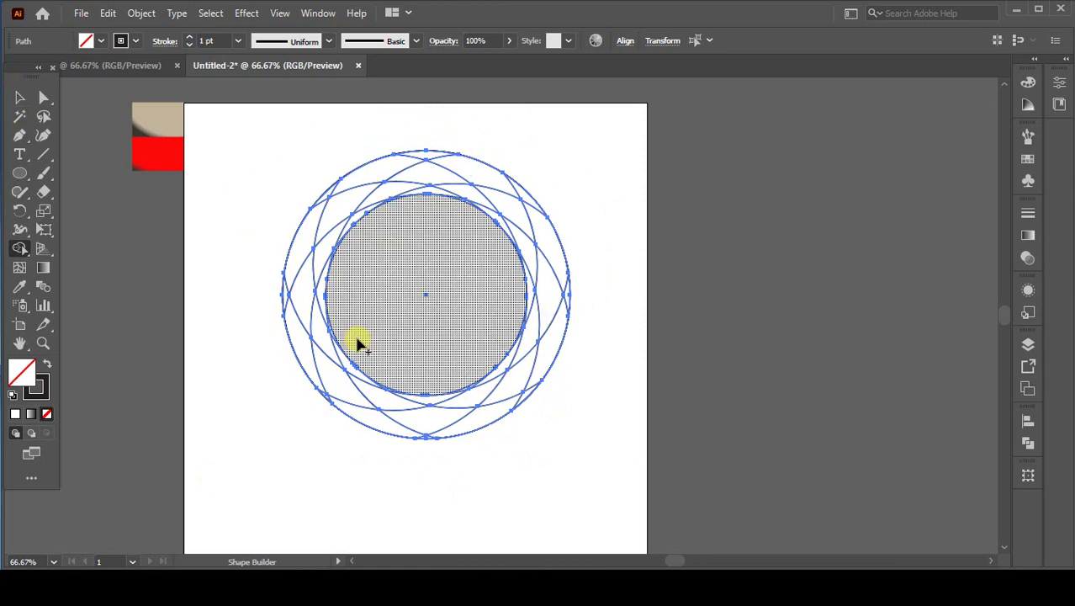
# Remove the thin slivers around the edge of the inner circle with Shape Builder
pyautogui.scroll(2, 420, 201)
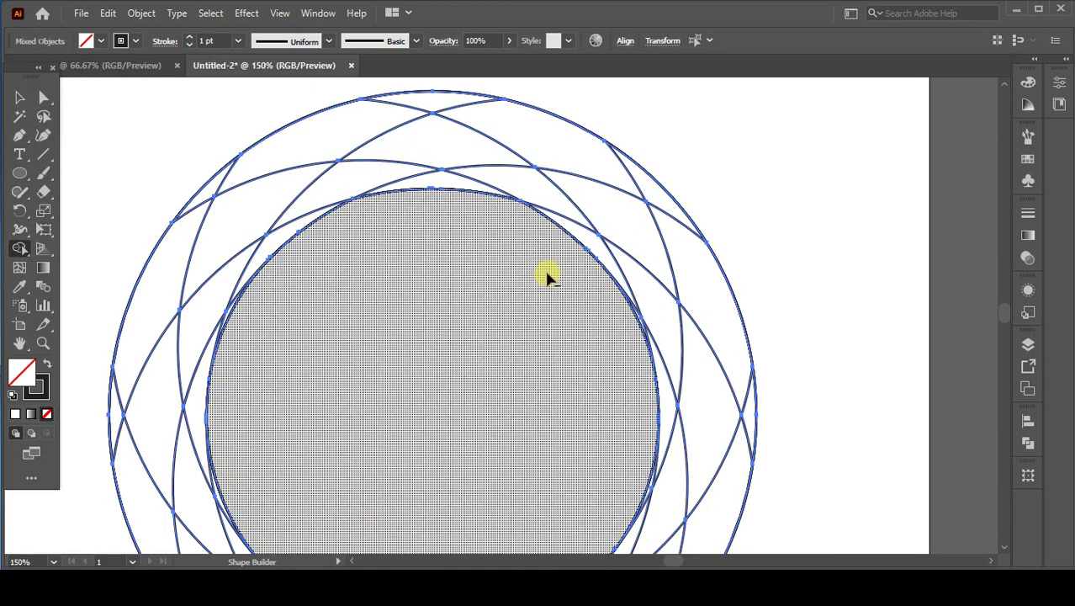
pyautogui.scroll(2, 634, 324)
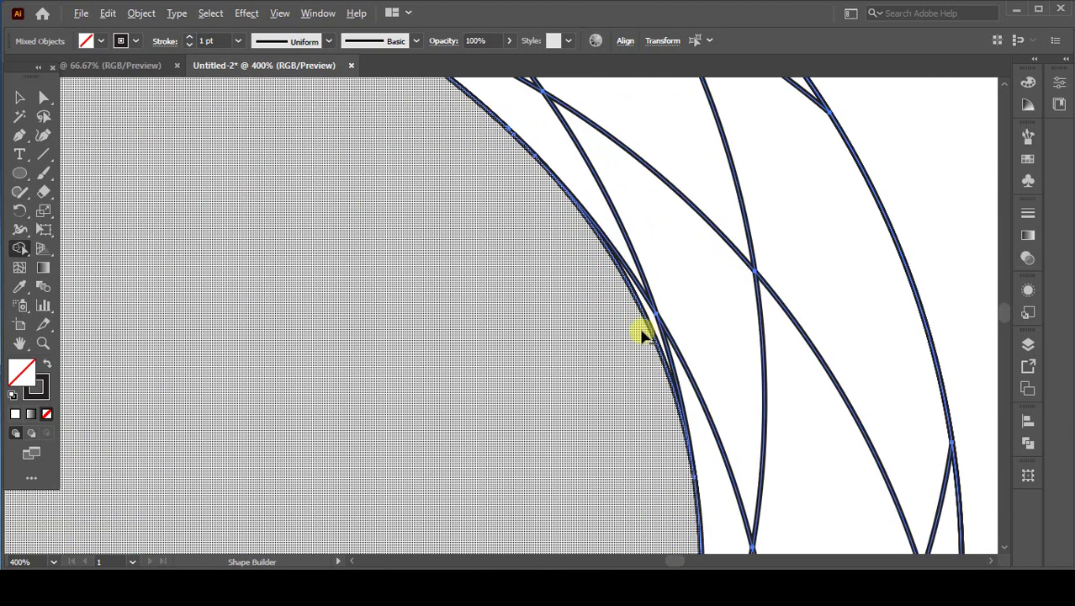
pyautogui.moveTo(645, 343); pyautogui.dragTo(648, 347)
pyautogui.moveTo(640, 377); pyautogui.dragTo(609, 142)
pyautogui.moveTo(614, 465)
pyautogui.mouseDown()
pyautogui.moveTo(615, 305)
pyautogui.moveTo(644, 347)
pyautogui.mouseUp()
pyautogui.moveTo(530, 370)
pyautogui.mouseDown()
pyautogui.moveTo(608, 221)
pyautogui.moveTo(747, 48)
pyautogui.mouseUp()
pyautogui.moveTo(529, 330); pyautogui.dragTo(543, 395)
pyautogui.moveTo(376, 335)
pyautogui.mouseDown()
pyautogui.moveTo(662, 298)
pyautogui.moveTo(793, 299)
pyautogui.mouseUp()
pyautogui.moveTo(478, 334); pyautogui.dragTo(463, 369)
pyautogui.moveTo(271, 107)
pyautogui.mouseDown()
pyautogui.moveTo(444, 279)
pyautogui.moveTo(565, 420)
pyautogui.mouseUp()
pyautogui.moveTo(459, 354); pyautogui.dragTo(434, 363)
pyautogui.moveTo(473, 83); pyautogui.dragTo(530, 417)
pyautogui.moveTo(539, 262); pyautogui.dragTo(516, 253)
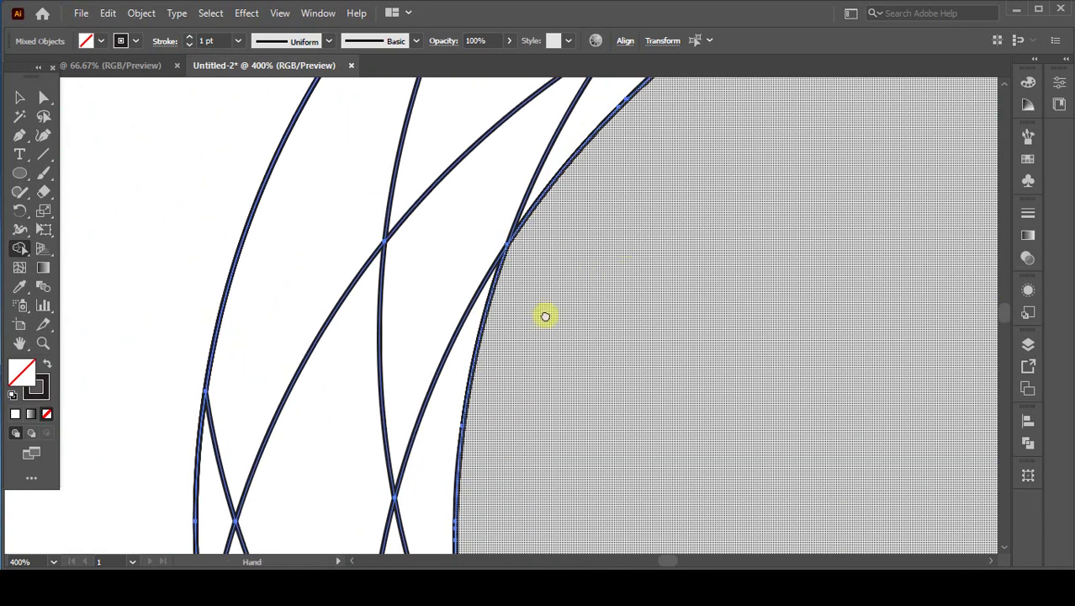
pyautogui.moveTo(630, 217); pyautogui.dragTo(498, 344)
pyautogui.scroll(-5, 523, 339)
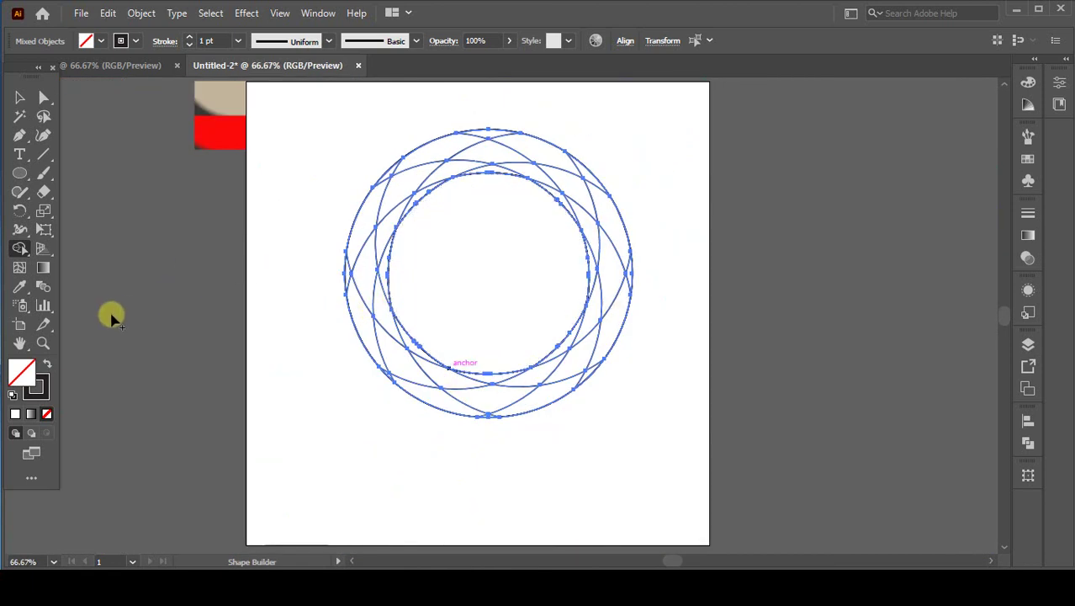
# Swap the fill and stroke, and merge the regions from the inner circle's left edge to the ring's bottom into one crescent
pyautogui.click(51, 366)
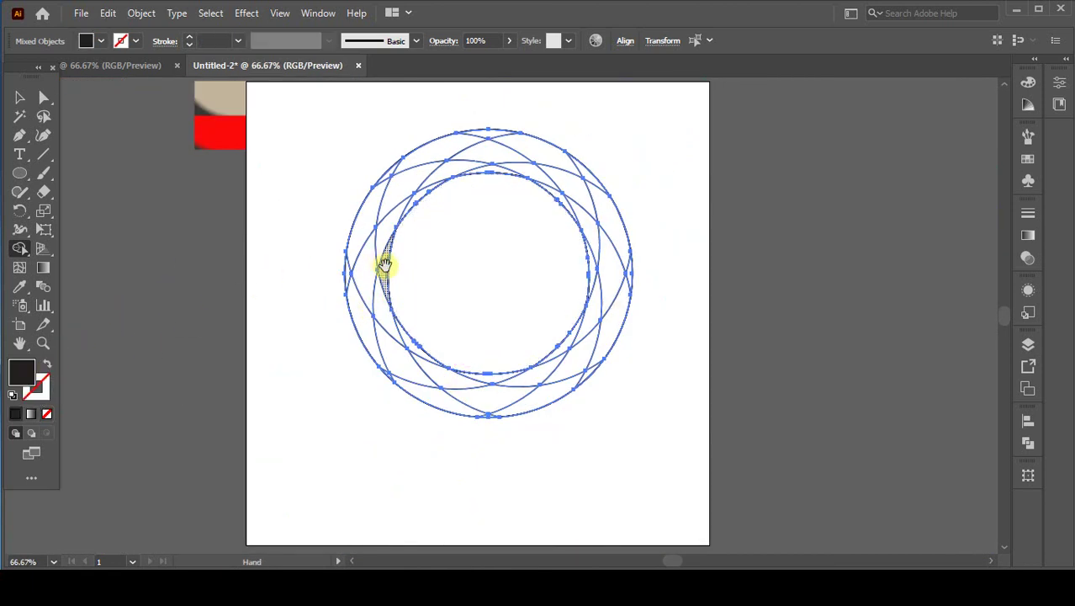
pyautogui.scroll(5, 384, 265)
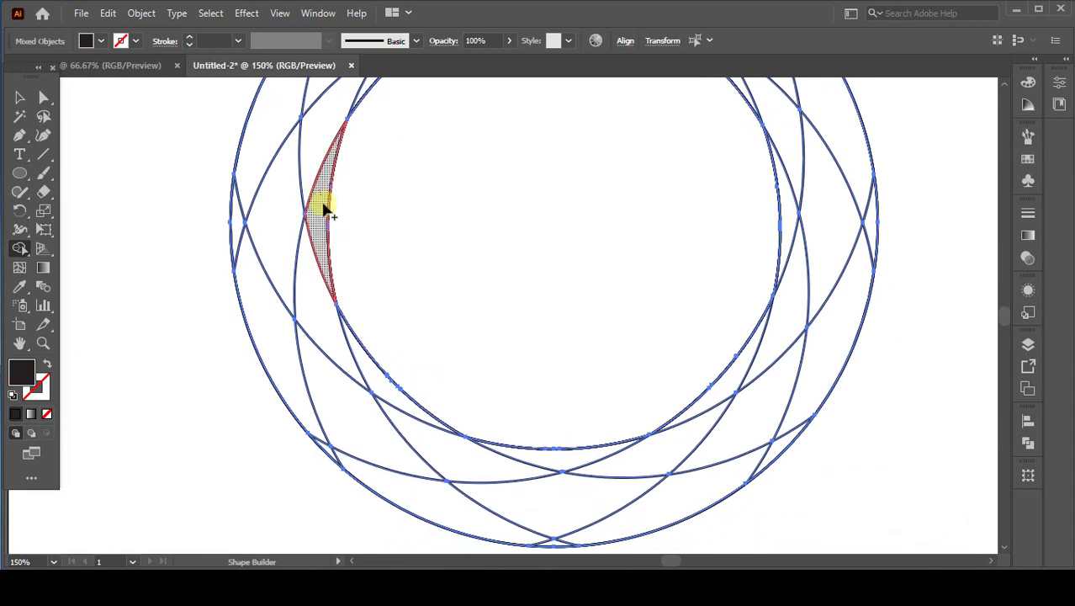
pyautogui.moveTo(326, 210)
pyautogui.mouseDown()
pyautogui.moveTo(320, 283)
pyautogui.moveTo(364, 446)
pyautogui.moveTo(420, 494)
pyautogui.mouseUp()
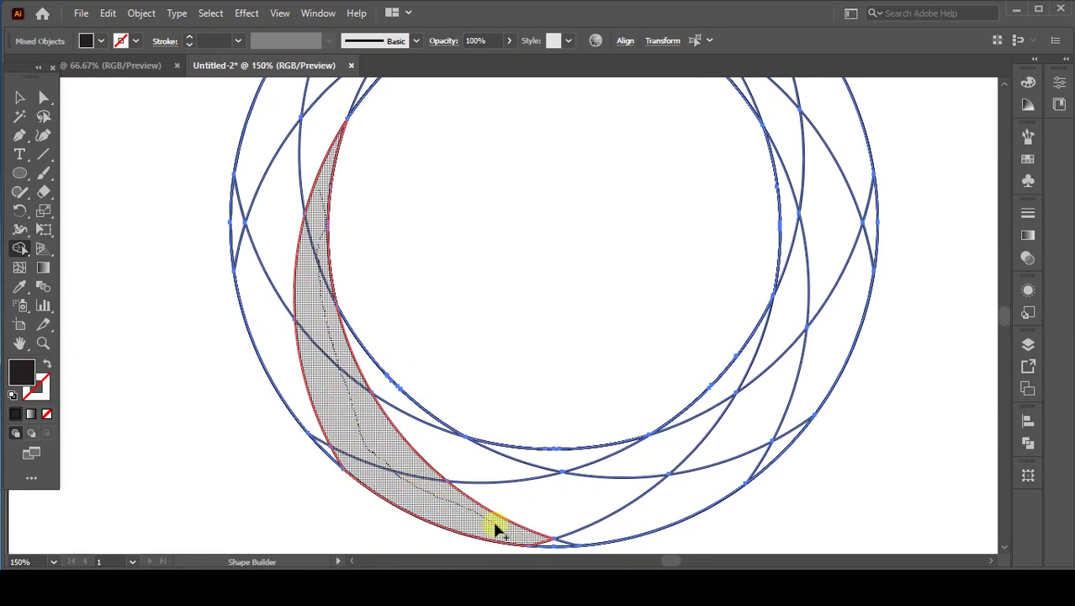
pyautogui.moveTo(551, 545); pyautogui.dragTo(551, 545)
# Merge the regions along the ring's bottom and right side into three consecutive crescents with the Shape Builder tool
pyautogui.moveTo(427, 439)
pyautogui.mouseDown()
pyautogui.moveTo(530, 494)
pyautogui.moveTo(638, 518)
pyautogui.moveTo(782, 450)
pyautogui.mouseUp()
pyautogui.moveTo(563, 458)
pyautogui.mouseDown()
pyautogui.moveTo(690, 447)
pyautogui.moveTo(762, 402)
pyautogui.moveTo(813, 355)
pyautogui.moveTo(868, 239)
pyautogui.moveTo(854, 257)
pyautogui.moveTo(846, 244)
pyautogui.moveTo(547, 355)
pyautogui.mouseUp()
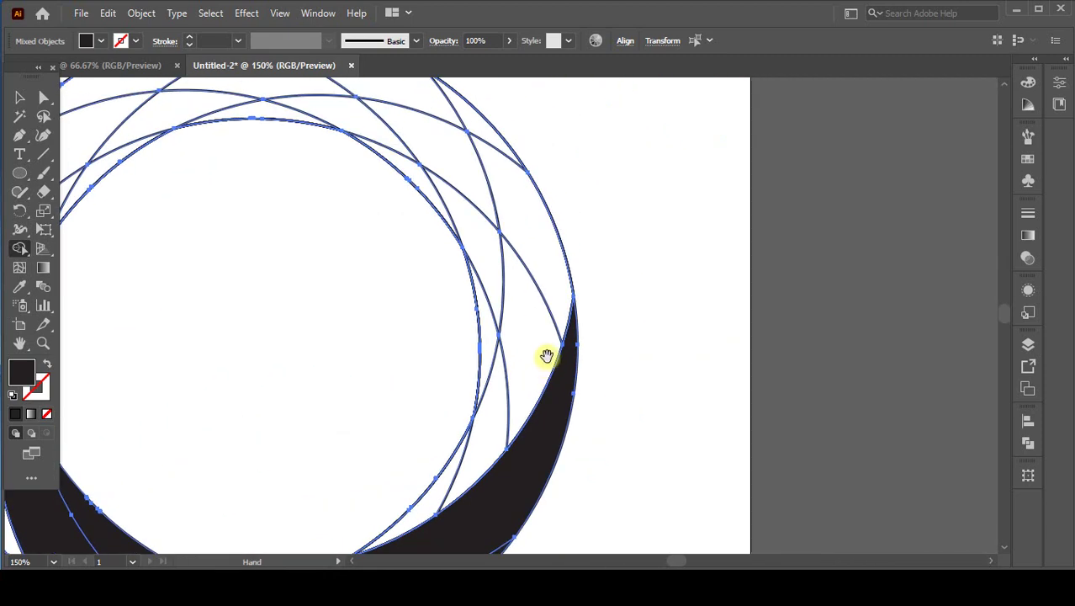
pyautogui.moveTo(436, 506)
pyautogui.mouseDown()
pyautogui.moveTo(469, 474)
pyautogui.moveTo(513, 409)
pyautogui.mouseUp()
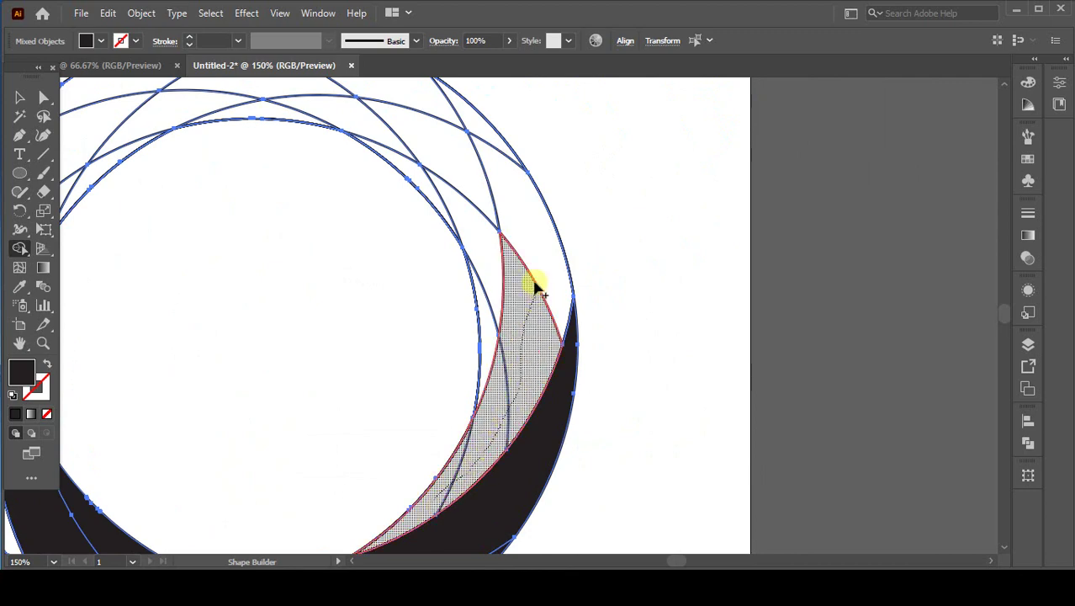
pyautogui.moveTo(538, 288); pyautogui.dragTo(494, 145)
pyautogui.moveTo(485, 260)
pyautogui.mouseDown()
pyautogui.moveTo(602, 295)
pyautogui.moveTo(673, 358)
pyautogui.moveTo(643, 274)
pyautogui.moveTo(577, 176)
pyautogui.moveTo(447, 125)
pyautogui.mouseUp()
# Merge the remaining regions along the ring's top, upper-left and left side into three crescents with Shape Builder
pyautogui.moveTo(580, 250)
pyautogui.mouseDown()
pyautogui.moveTo(477, 175)
pyautogui.moveTo(375, 154)
pyautogui.moveTo(290, 171)
pyautogui.mouseUp()
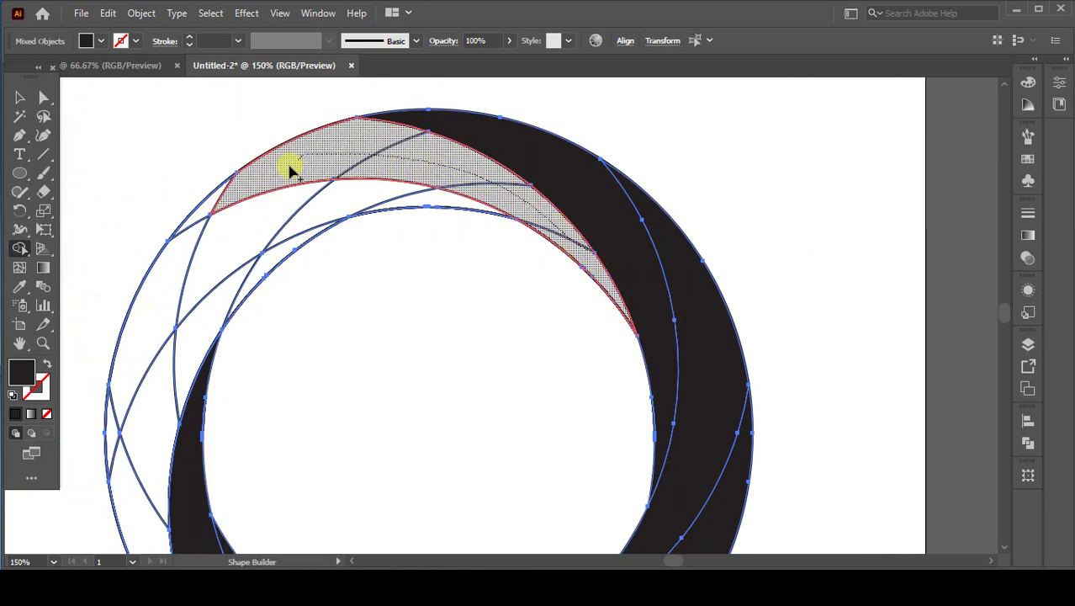
pyautogui.moveTo(231, 202); pyautogui.dragTo(256, 206)
pyautogui.moveTo(428, 205)
pyautogui.mouseDown()
pyautogui.moveTo(280, 215)
pyautogui.moveTo(202, 244)
pyautogui.moveTo(169, 295)
pyautogui.mouseUp()
pyautogui.moveTo(120, 395); pyautogui.dragTo(112, 418)
pyautogui.press('space')
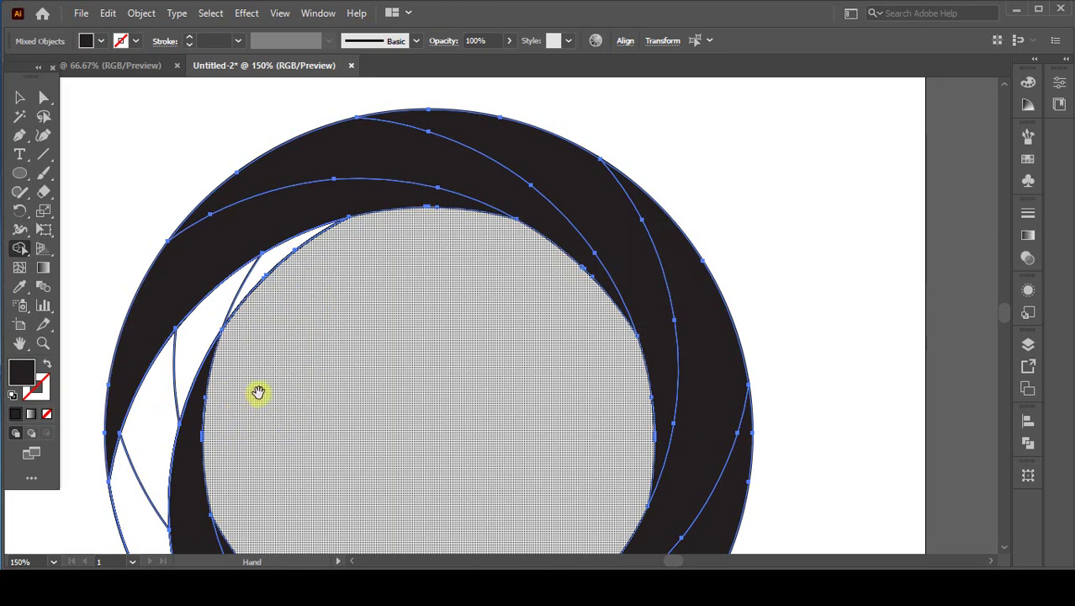
pyautogui.moveTo(258, 393); pyautogui.dragTo(426, 269)
pyautogui.moveTo(414, 161)
pyautogui.mouseDown()
pyautogui.moveTo(363, 202)
pyautogui.moveTo(324, 271)
pyautogui.moveTo(318, 381)
pyautogui.mouseUp()
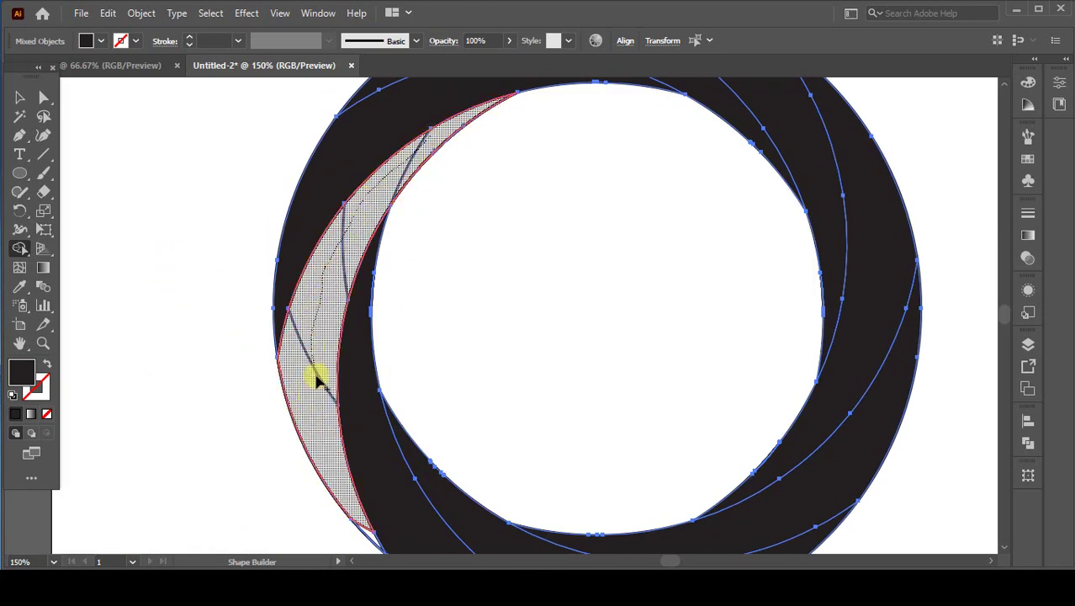
pyautogui.moveTo(368, 530); pyautogui.dragTo(341, 515)
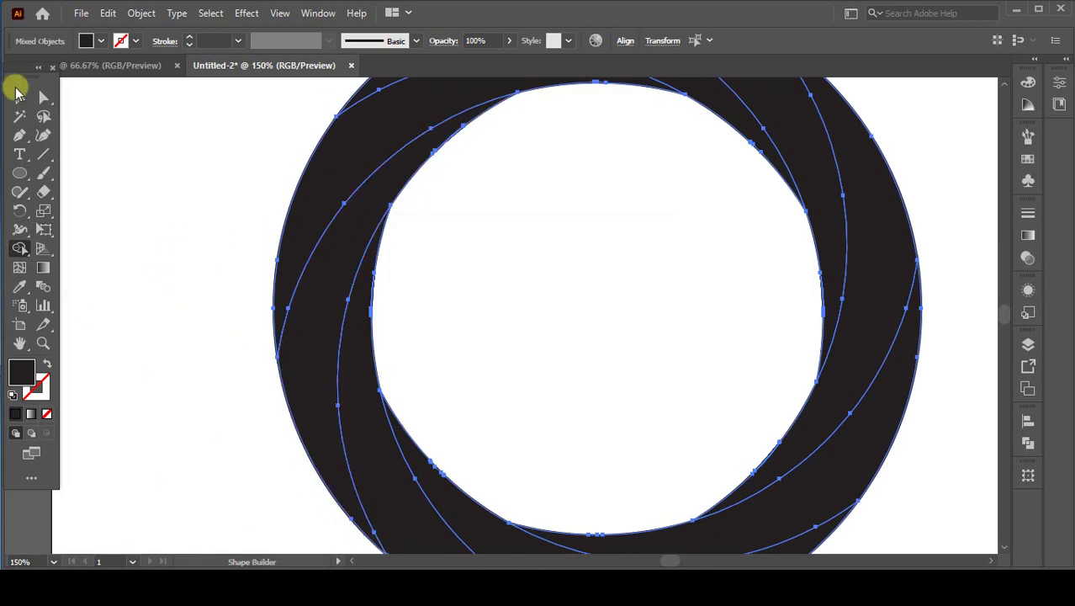
# Select four alternate crescents of the ring, starting at the upper left, and sample the red gradient swatch onto them
pyautogui.click(19, 94)
pyautogui.click(259, 252)
pyautogui.hotkey('ctrl', '1')
pyautogui.press('space')
pyautogui.moveTo(620, 303); pyautogui.dragTo(509, 282)
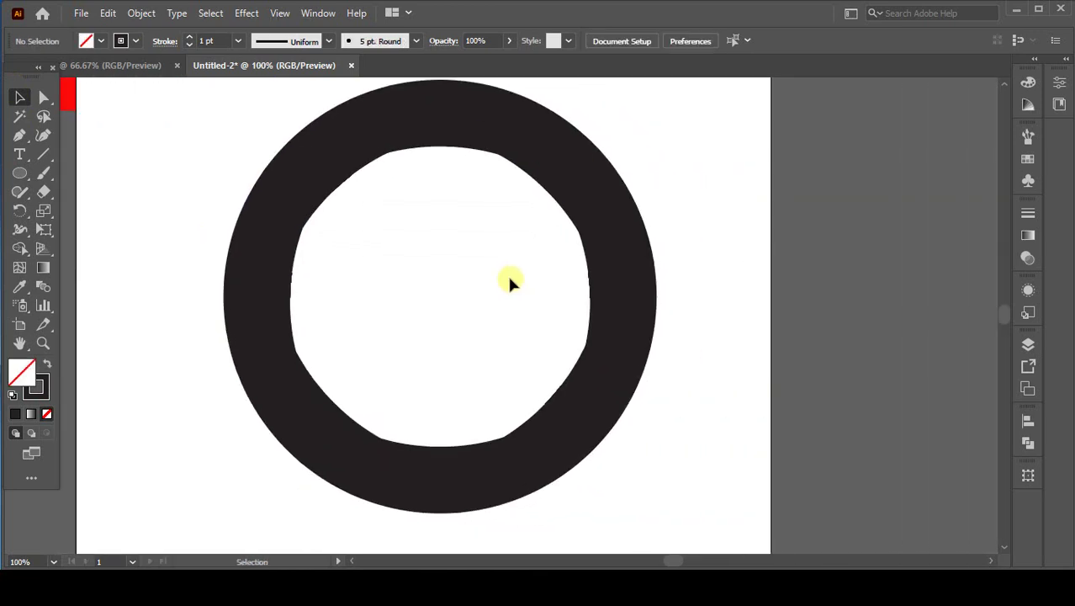
pyautogui.scroll(-1, 495, 257)
pyautogui.click(392, 192)
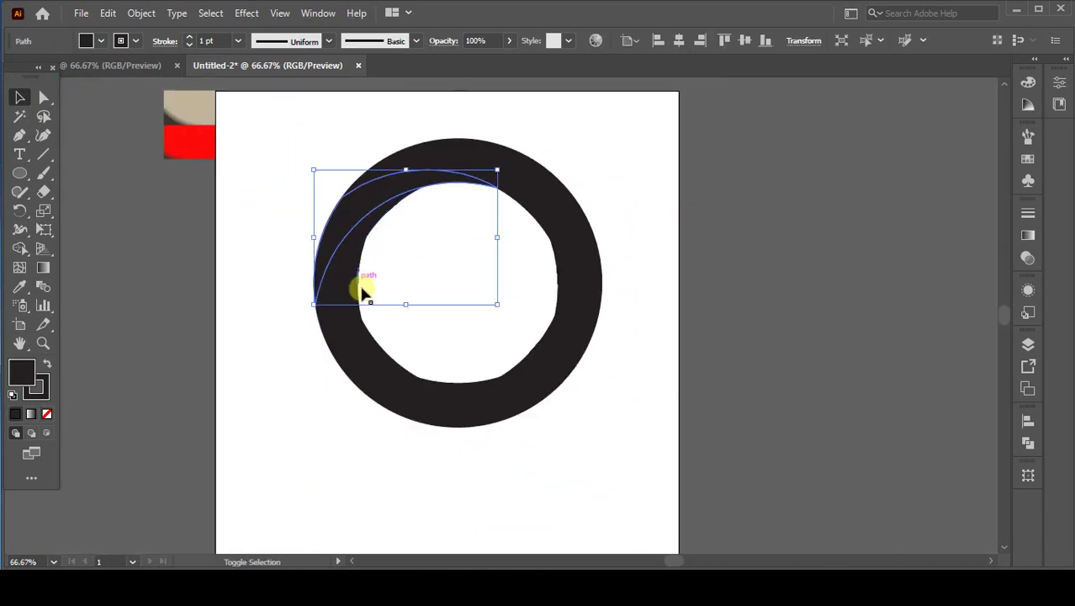
pyautogui.keyDown('shift'); pyautogui.click(357, 332); pyautogui.keyUp('shift')
pyautogui.keyDown('shift'); pyautogui.click(566, 250); pyautogui.keyUp('shift')
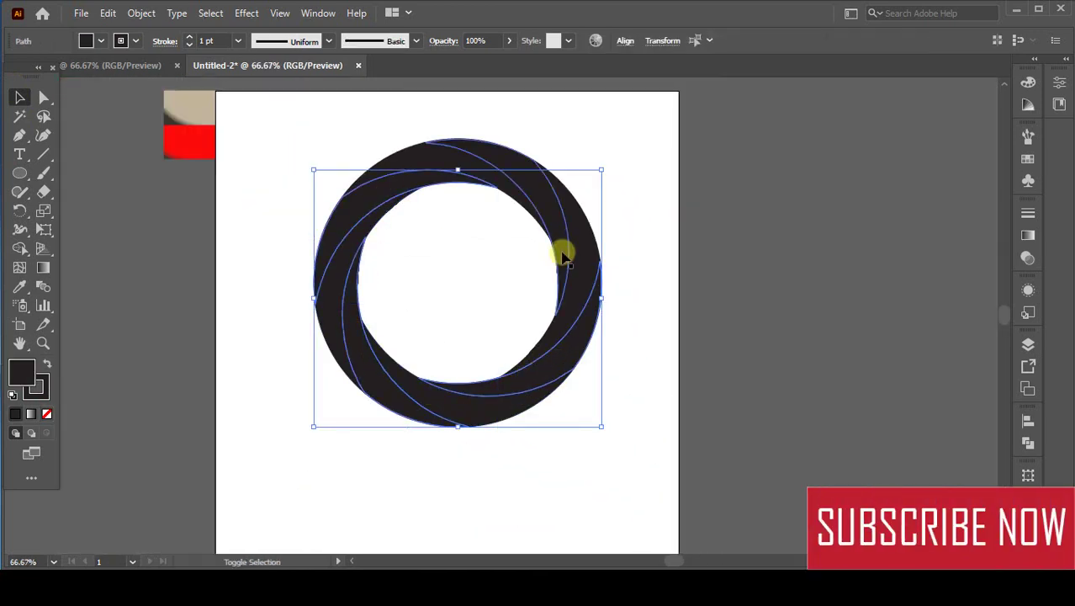
pyautogui.keyDown('shift'); pyautogui.click(566, 240); pyautogui.keyUp('shift')
pyautogui.click(20, 286)
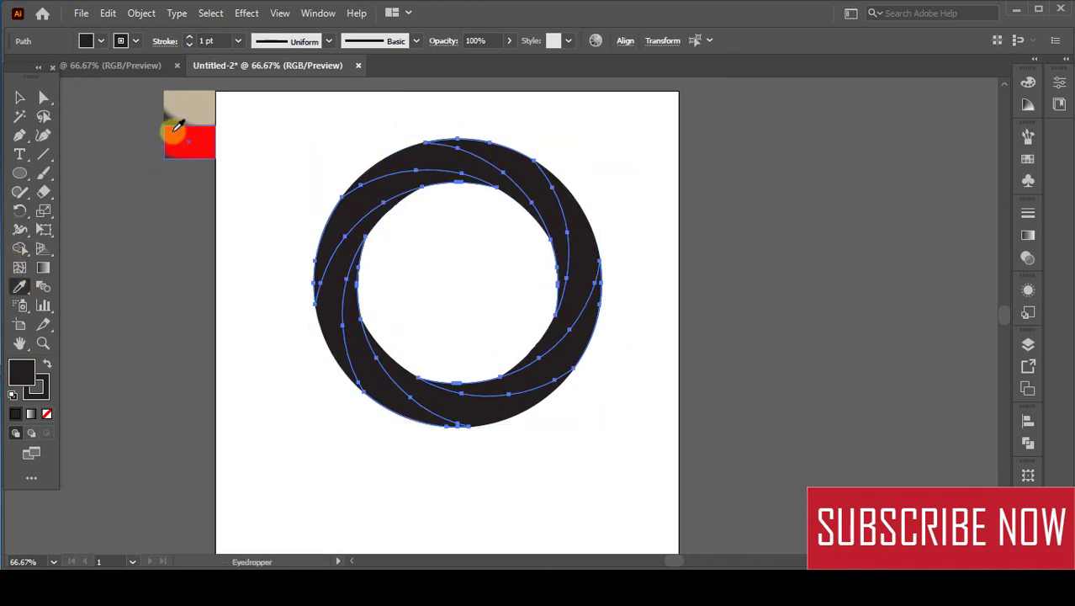
pyautogui.click(187, 142)
pyautogui.click(21, 99)
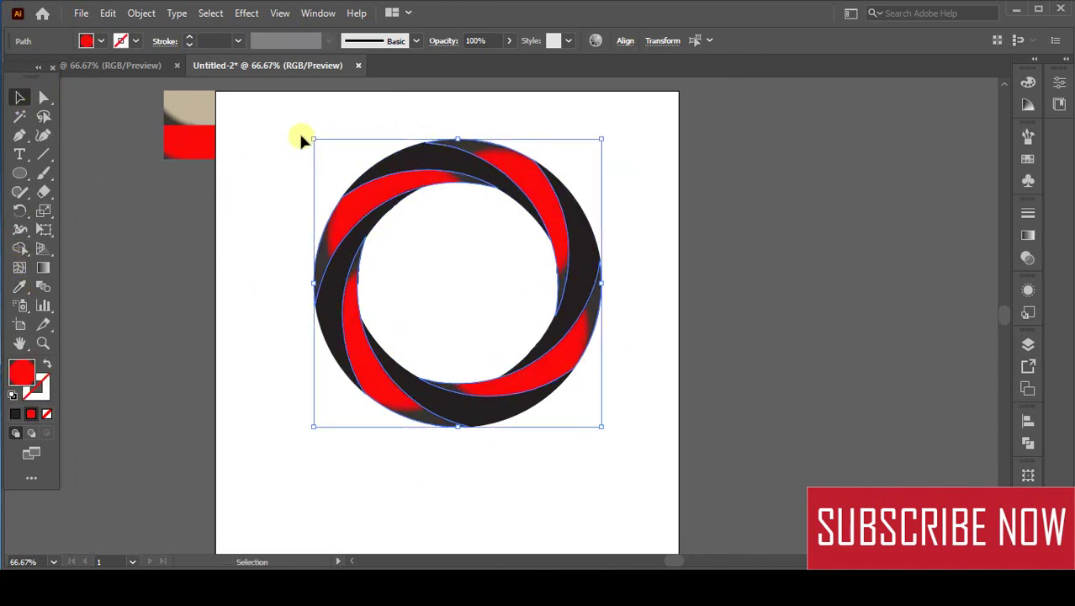
pyautogui.click(300, 136)
# Select the four remaining black crescents and sample the beige gradient swatch onto them
pyautogui.click(435, 165)
pyautogui.keyDown('shift'); pyautogui.click(343, 248); pyautogui.keyUp('shift')
pyautogui.keyDown('shift'); pyautogui.click(423, 391); pyautogui.keyUp('shift')
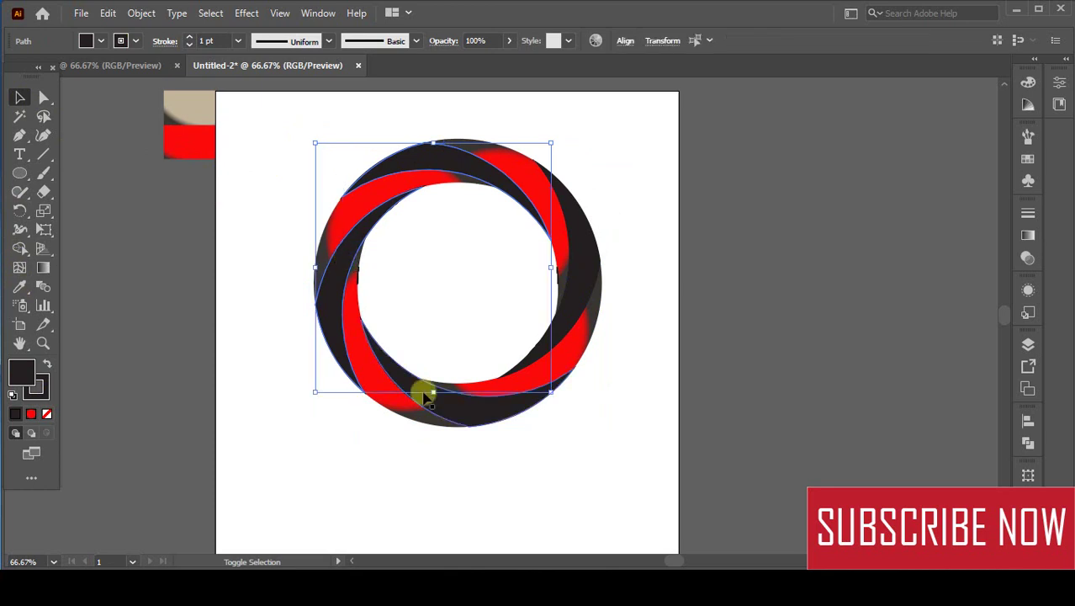
pyautogui.keyDown('shift'); pyautogui.click(499, 413); pyautogui.keyUp('shift')
pyautogui.keyDown('shift'); pyautogui.click(564, 326); pyautogui.keyUp('shift')
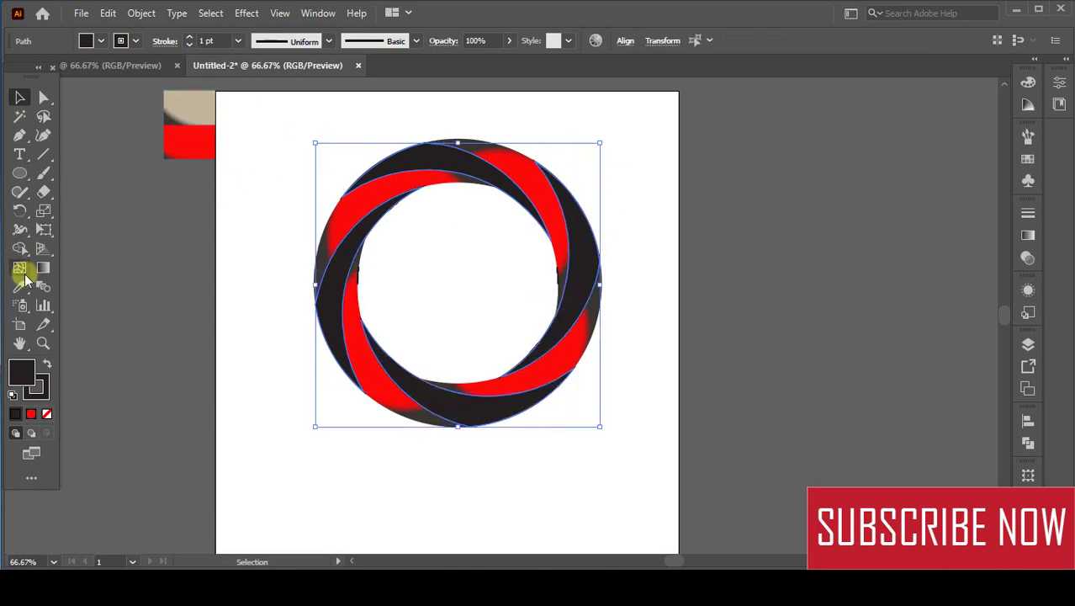
pyautogui.click(22, 282)
pyautogui.click(169, 110)
pyautogui.click(20, 100)
pyautogui.click(262, 265)
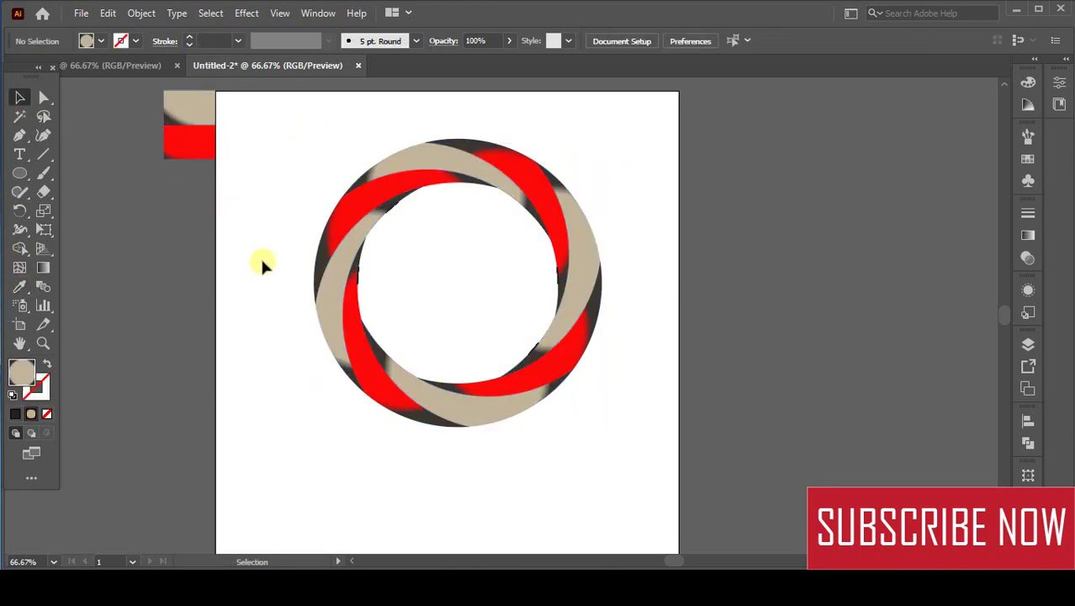
# Redraw the radial gradients across the ring toward the upper-left red crescent at about 87° and the left beige crescent at about 135°
pyautogui.click(400, 190)
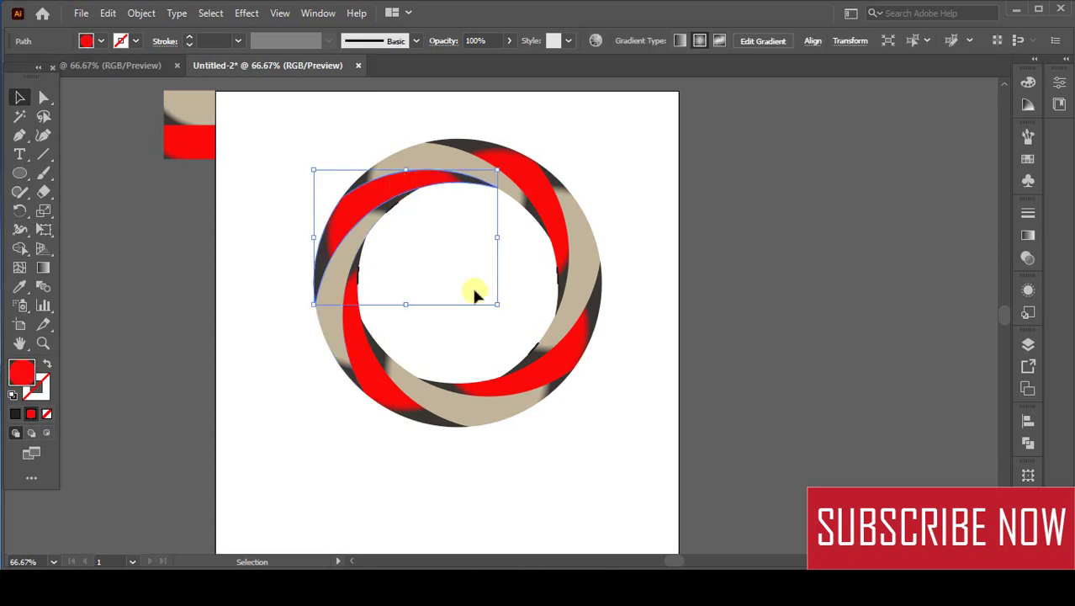
pyautogui.click(1027, 236)
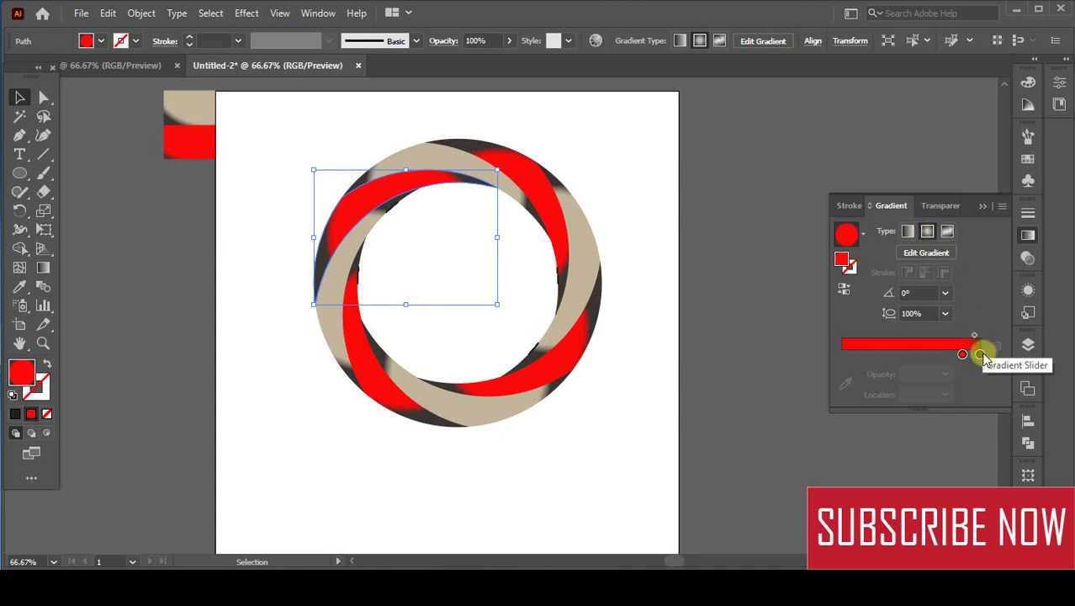
pyautogui.click(49, 274)
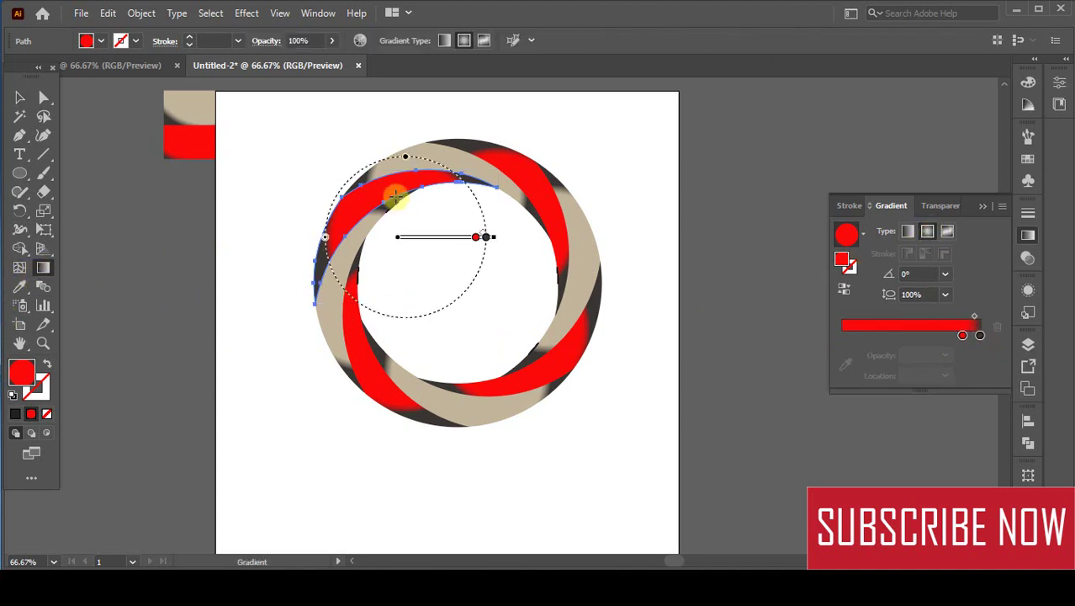
pyautogui.moveTo(419, 382); pyautogui.dragTo(432, 160)
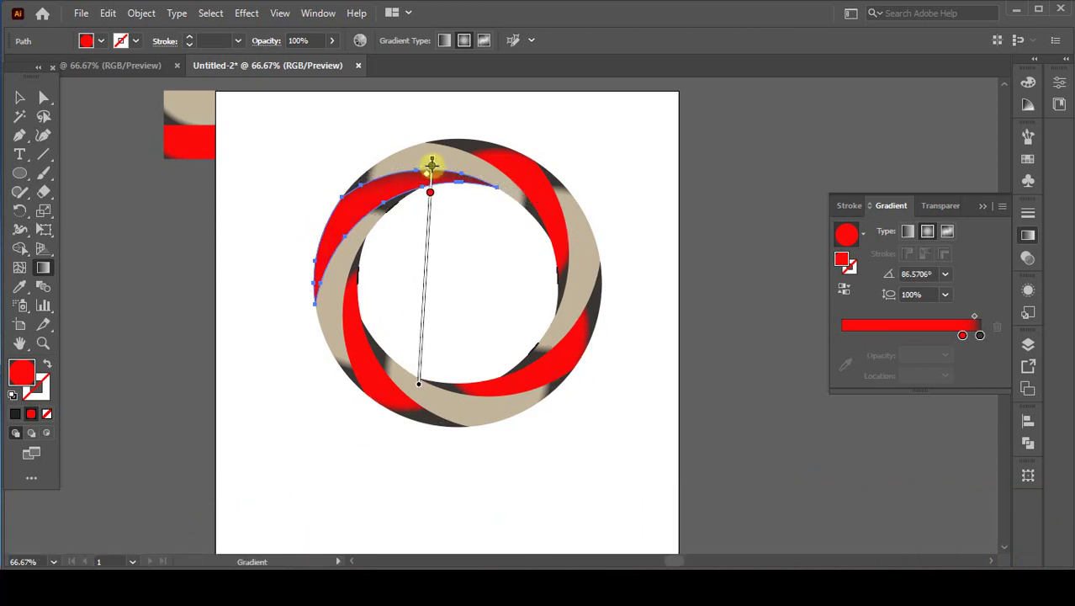
pyautogui.click(19, 101)
pyautogui.click(336, 283)
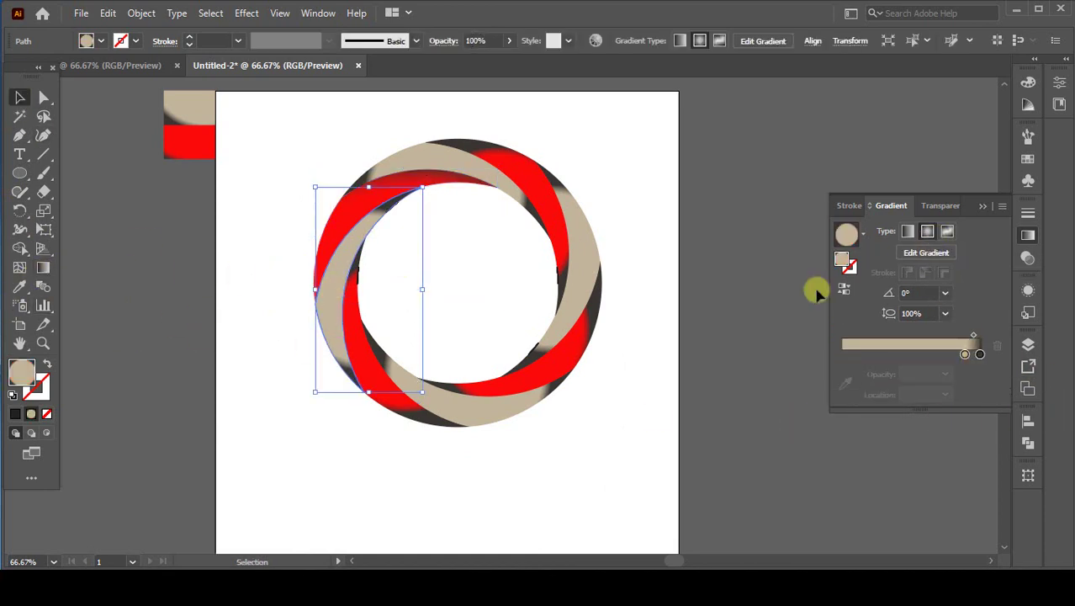
pyautogui.click(43, 267)
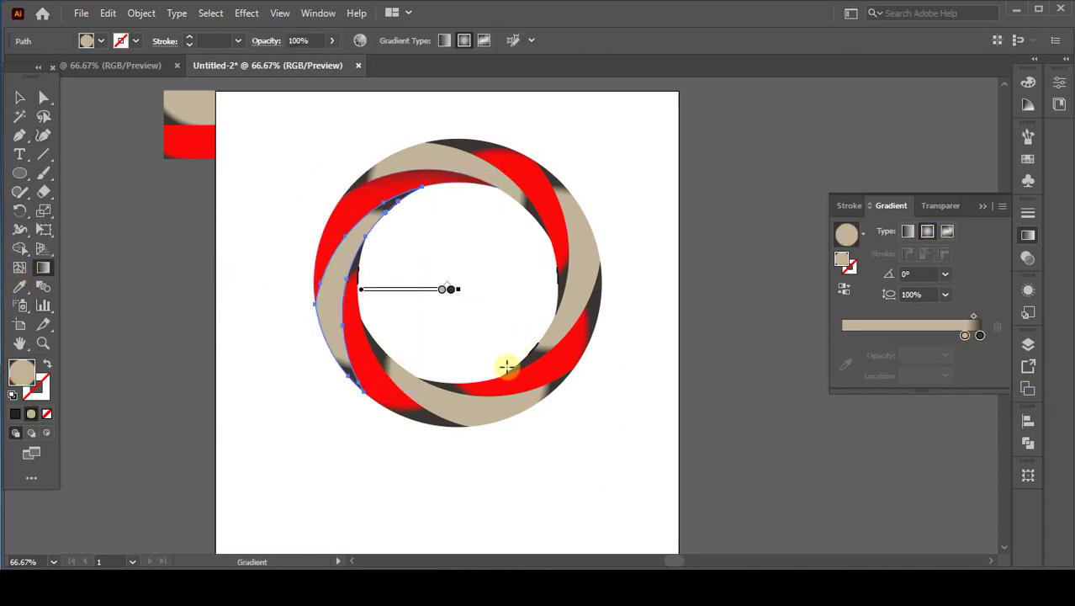
pyautogui.moveTo(507, 375); pyautogui.dragTo(354, 221)
# Redraw the radial gradients of the lower-left red crescent, nearly horizontally from the opposite inner edge, and the bottom beige crescent, at about -134°
pyautogui.click(20, 97)
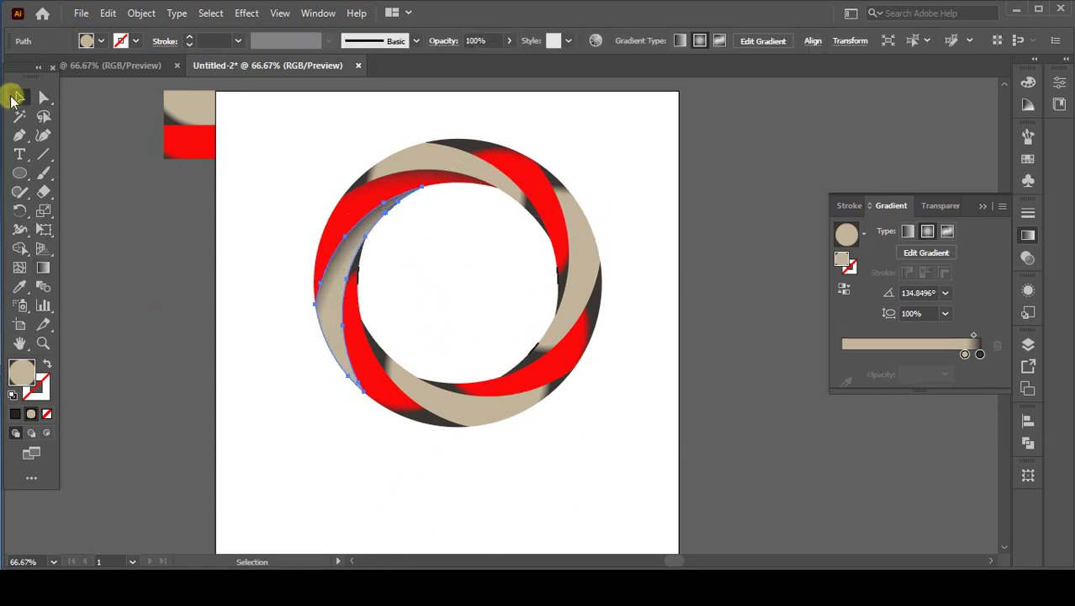
pyautogui.click(352, 329)
pyautogui.click(40, 270)
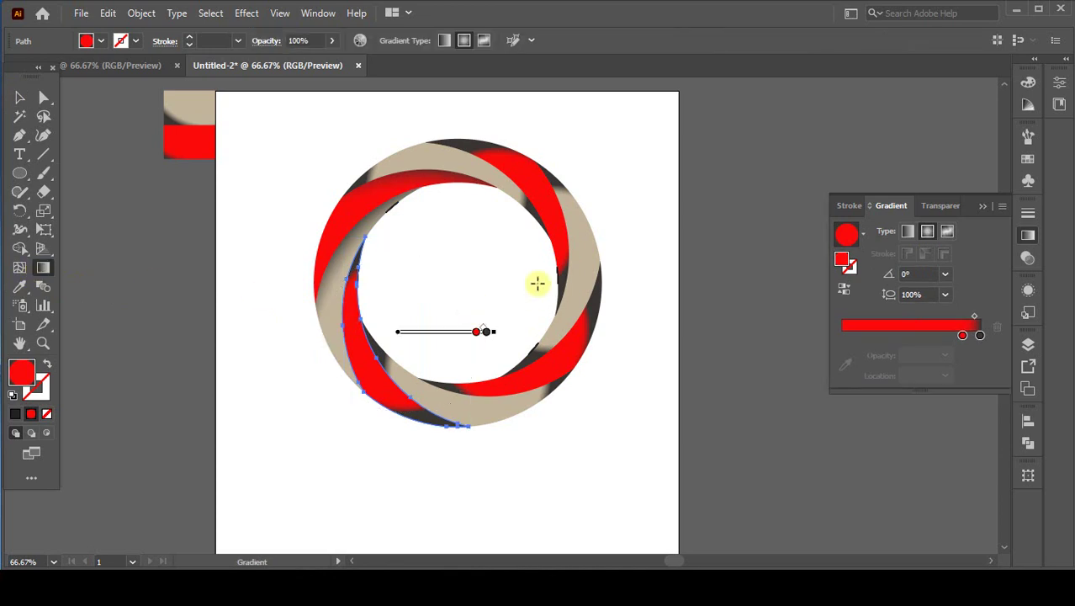
pyautogui.moveTo(555, 305)
pyautogui.mouseDown()
pyautogui.moveTo(344, 304)
pyautogui.moveTo(338, 315)
pyautogui.mouseUp()
pyautogui.click(14, 92)
pyautogui.click(364, 378)
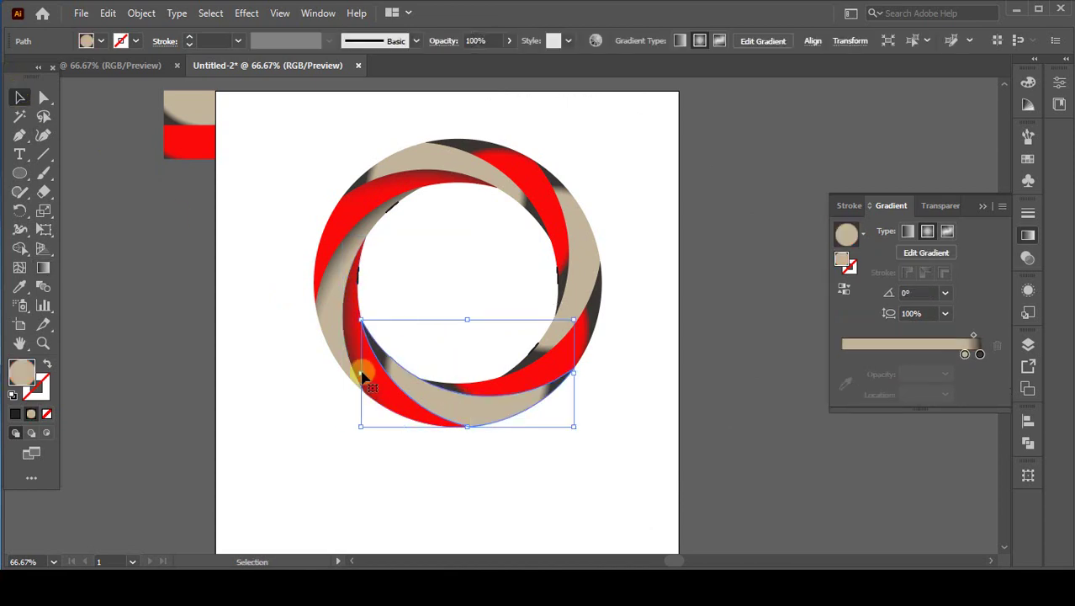
pyautogui.click(43, 269)
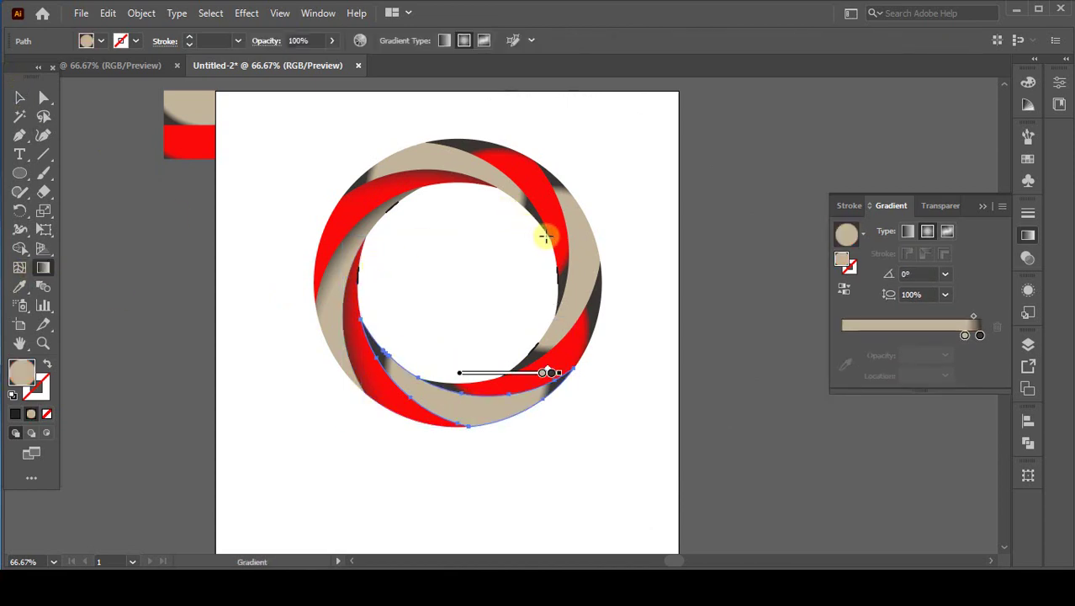
pyautogui.moveTo(546, 237); pyautogui.dragTo(397, 390)
# Redraw the radial gradients of the lower-right red crescent at about -91° and the right beige crescent at about -48°
pyautogui.click(19, 97)
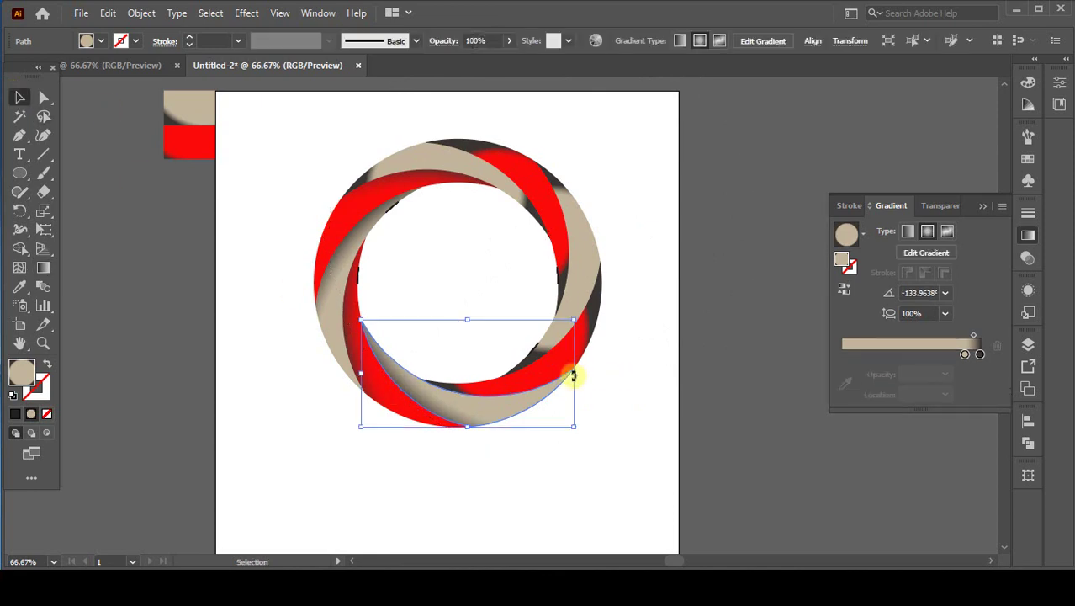
pyautogui.click(571, 374)
pyautogui.click(42, 268)
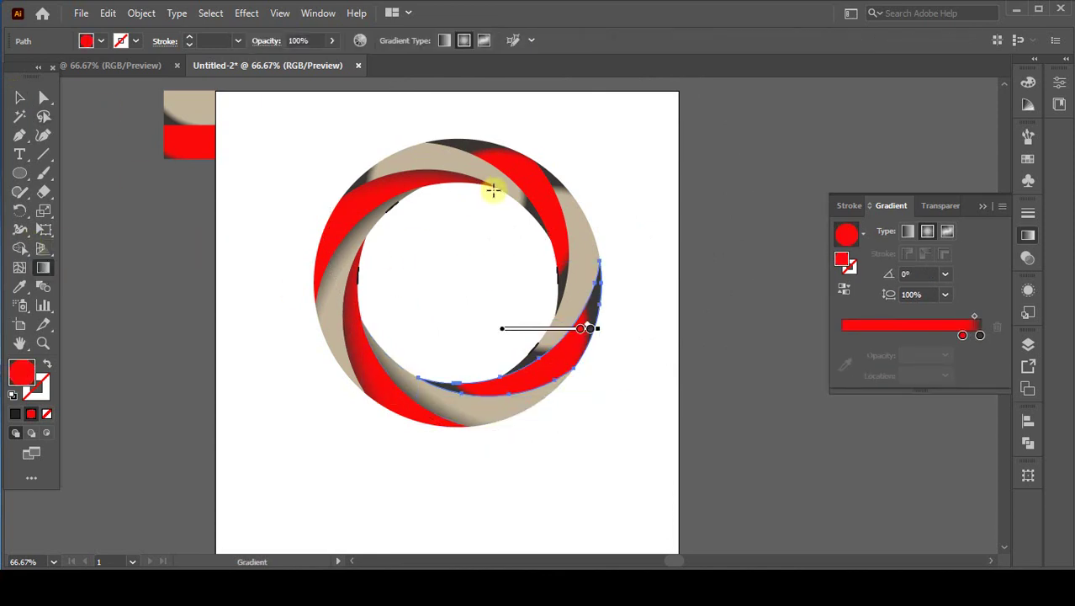
pyautogui.moveTo(493, 180); pyautogui.dragTo(490, 401)
pyautogui.click(14, 95)
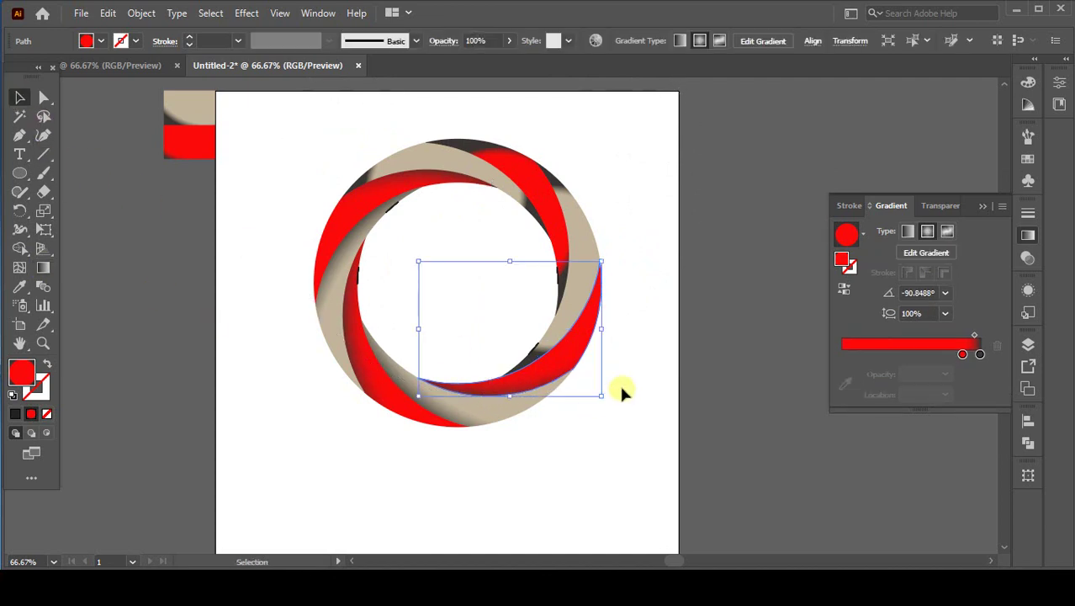
pyautogui.click(557, 336)
pyautogui.click(39, 271)
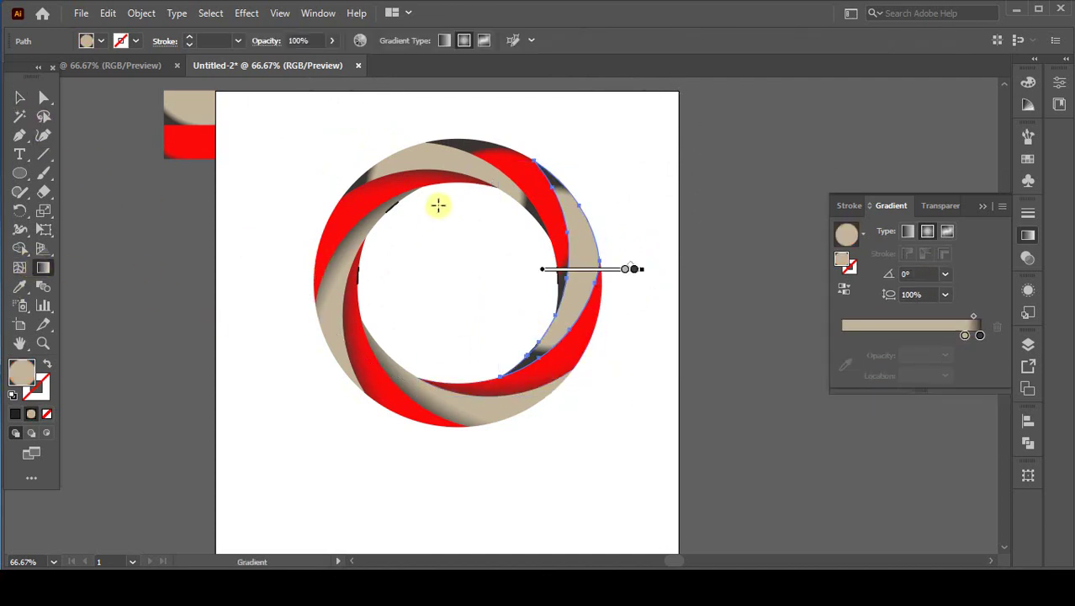
pyautogui.moveTo(423, 190); pyautogui.dragTo(562, 345)
pyautogui.moveTo(561, 345); pyautogui.dragTo(563, 347)
# Redraw the radial gradients of the upper-right red crescent at about -3° and the top beige crescent at about 42°
pyautogui.click(19, 98)
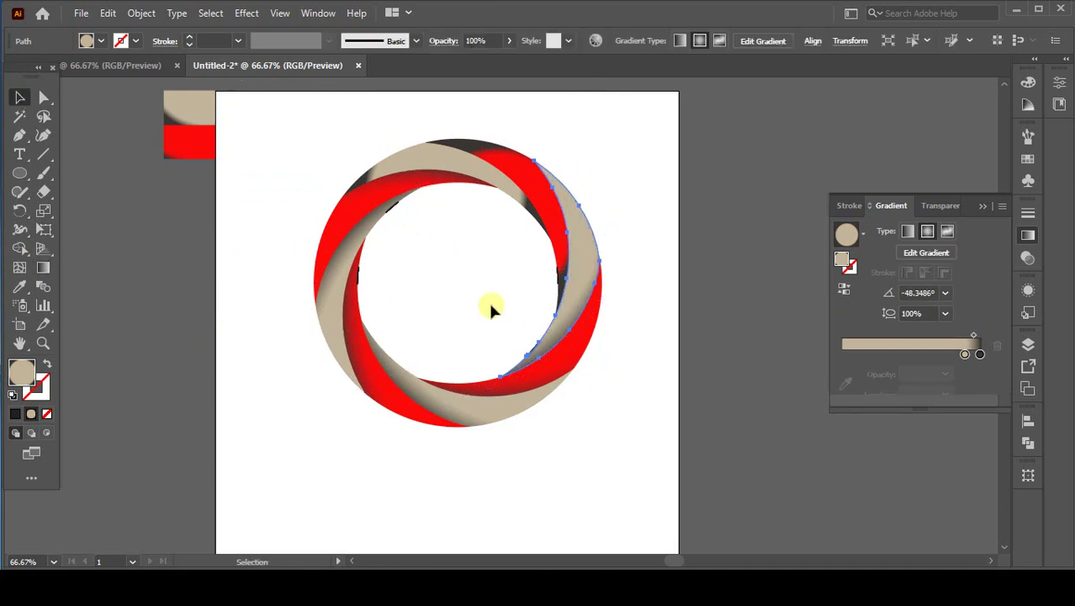
pyautogui.click(547, 206)
pyautogui.click(43, 267)
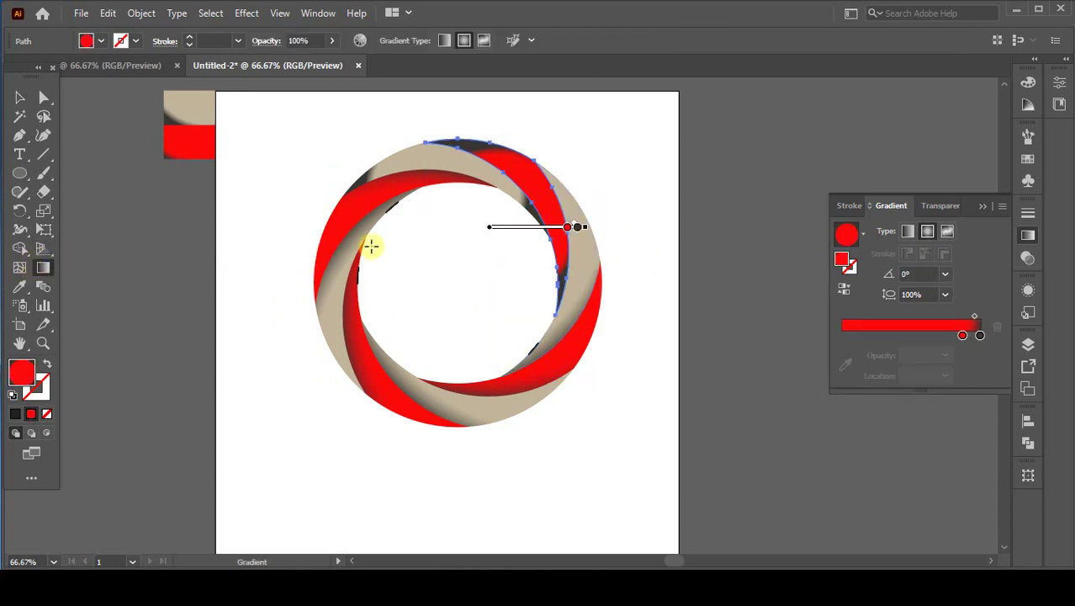
pyautogui.moveTo(368, 240)
pyautogui.mouseDown()
pyautogui.moveTo(560, 216)
pyautogui.moveTo(572, 249)
pyautogui.mouseUp()
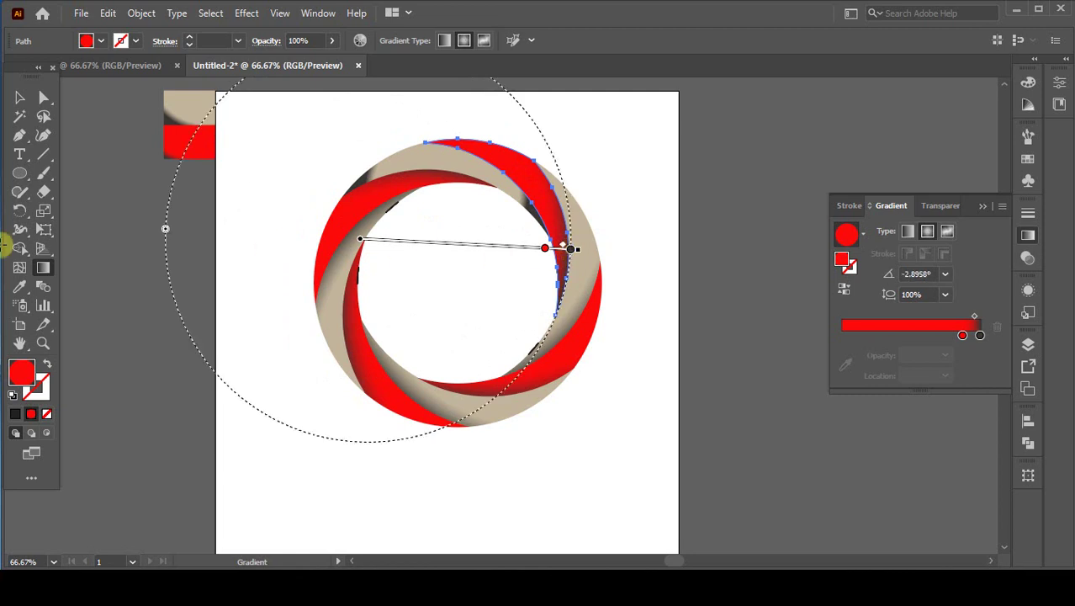
pyautogui.click(21, 98)
pyautogui.click(485, 173)
pyautogui.click(43, 268)
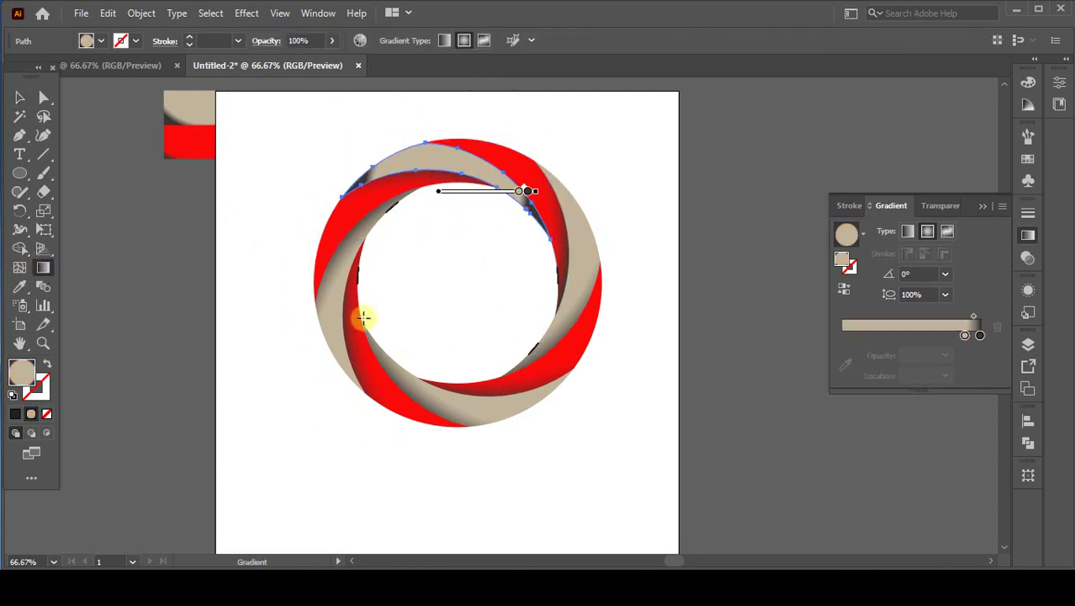
pyautogui.moveTo(362, 318); pyautogui.dragTo(518, 177)
pyautogui.click(21, 99)
pyautogui.click(277, 446)
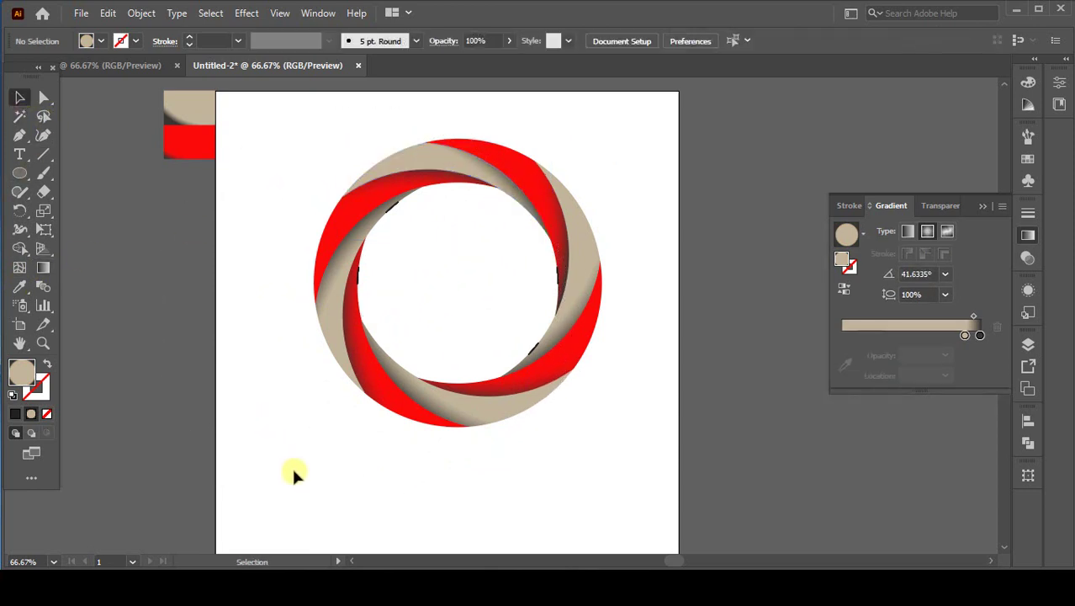
# Select all the red and beige crescents of the ring and group them
pyautogui.hotkey('ctrl', '+')
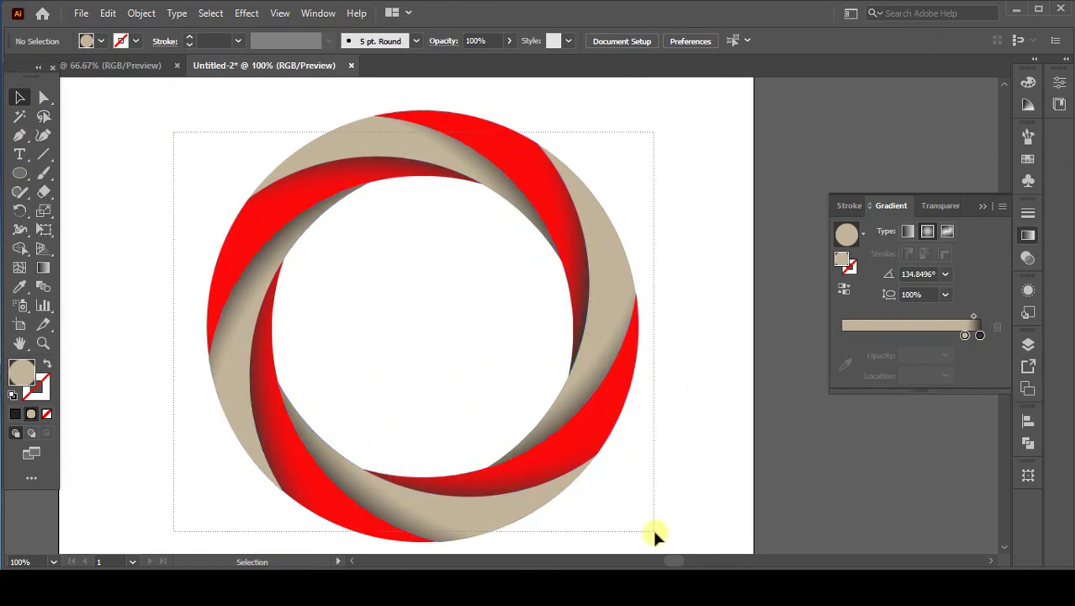
pyautogui.hotkey('ctrl', 'a')
pyautogui.rightClick(592, 412)
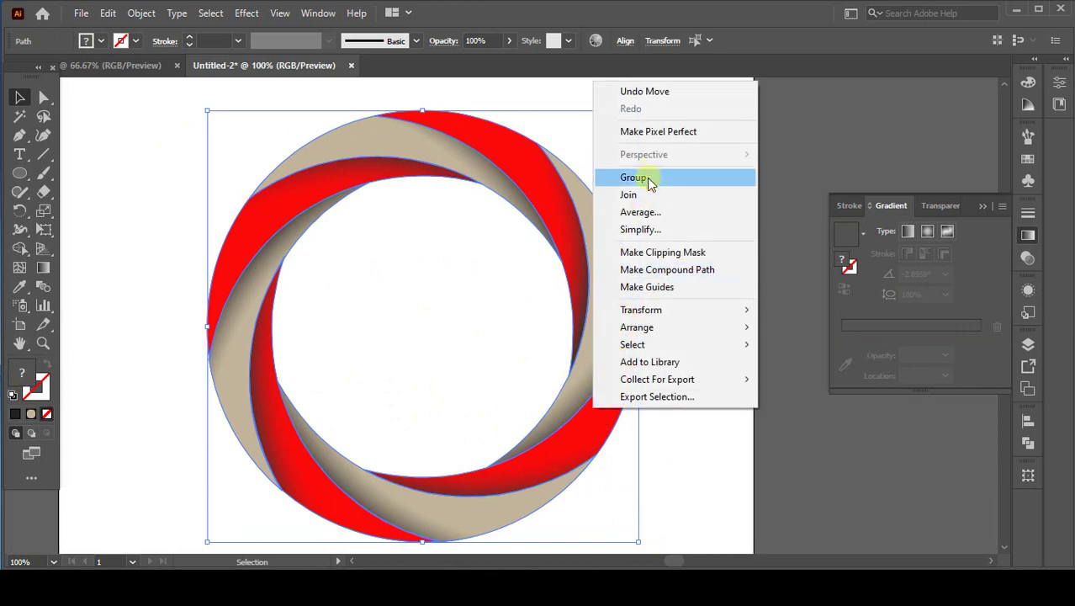
pyautogui.click(636, 175)
pyautogui.click(687, 342)
# Add the text letter "B", scale it to about 102 pt and place it inside the ring
pyautogui.moveTo(658, 352); pyautogui.dragTo(638, 364)
pyautogui.click(19, 155)
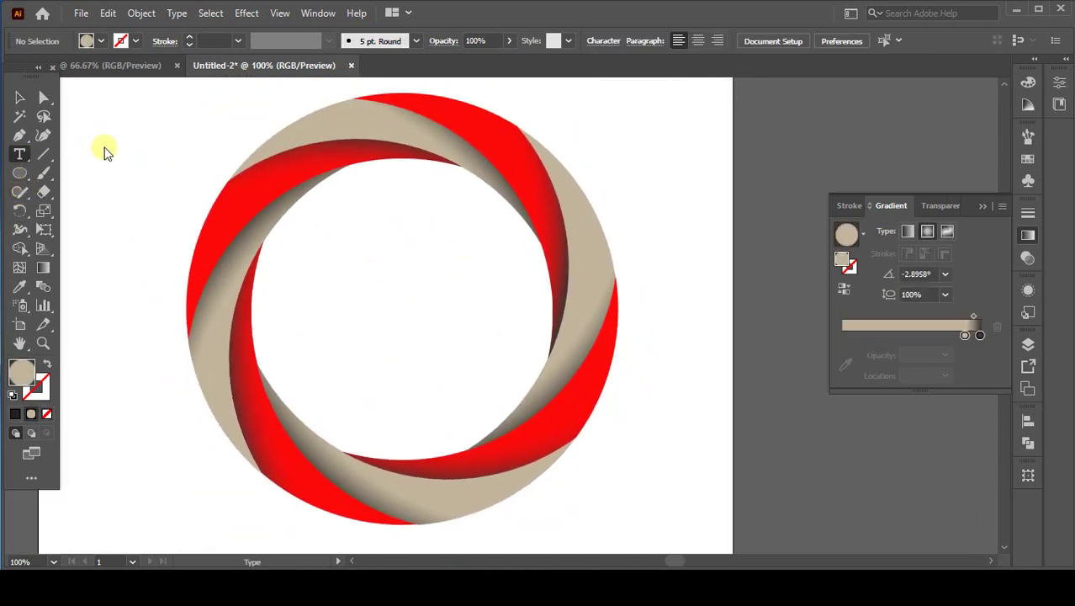
pyautogui.click(104, 149)
pyautogui.write('B')
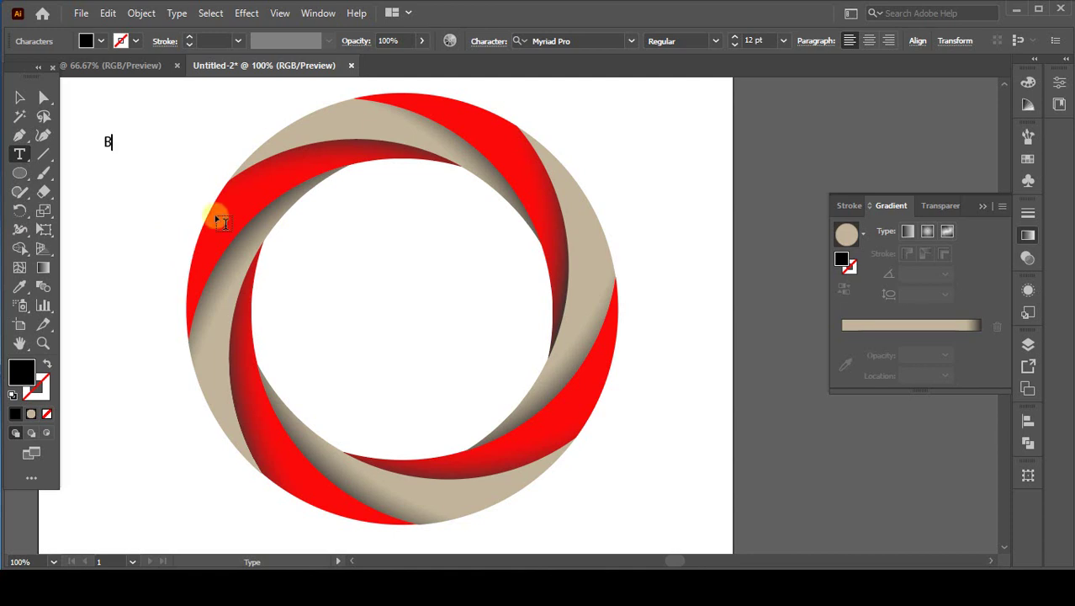
pyautogui.click(19, 99)
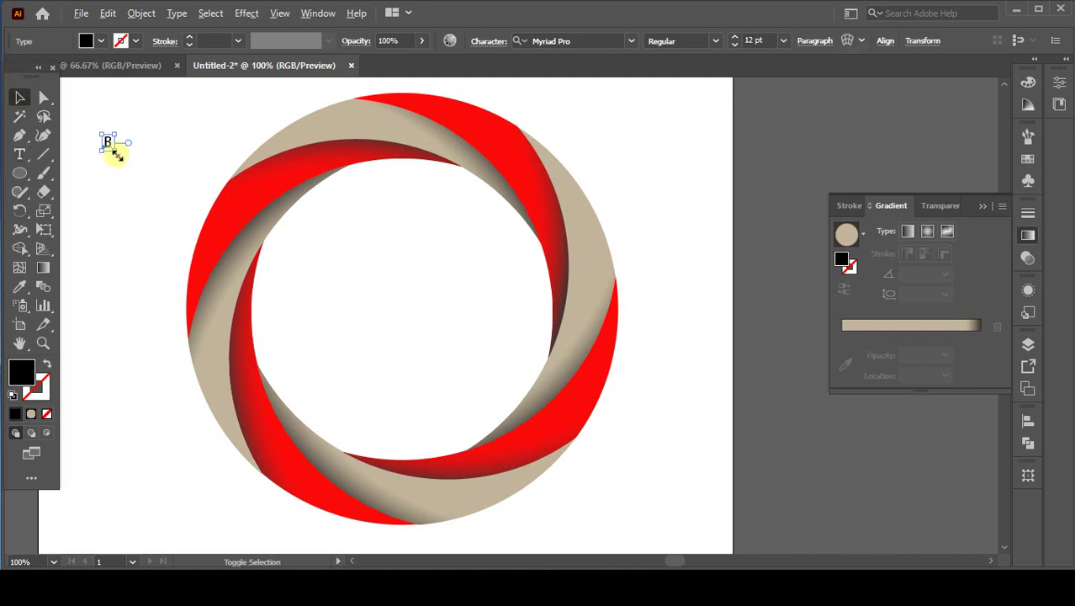
pyautogui.moveTo(116, 154); pyautogui.dragTo(425, 338)
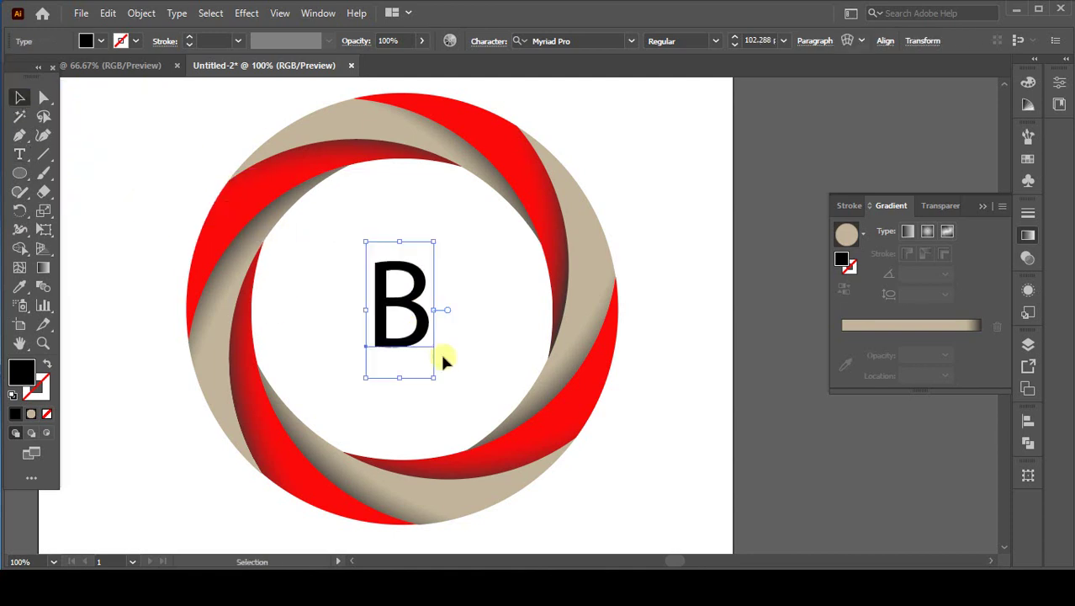
# Align the letter B and the ring to each other's horizontal and vertical centres
pyautogui.moveTo(125, 185); pyautogui.dragTo(648, 362)
pyautogui.click(535, 44)
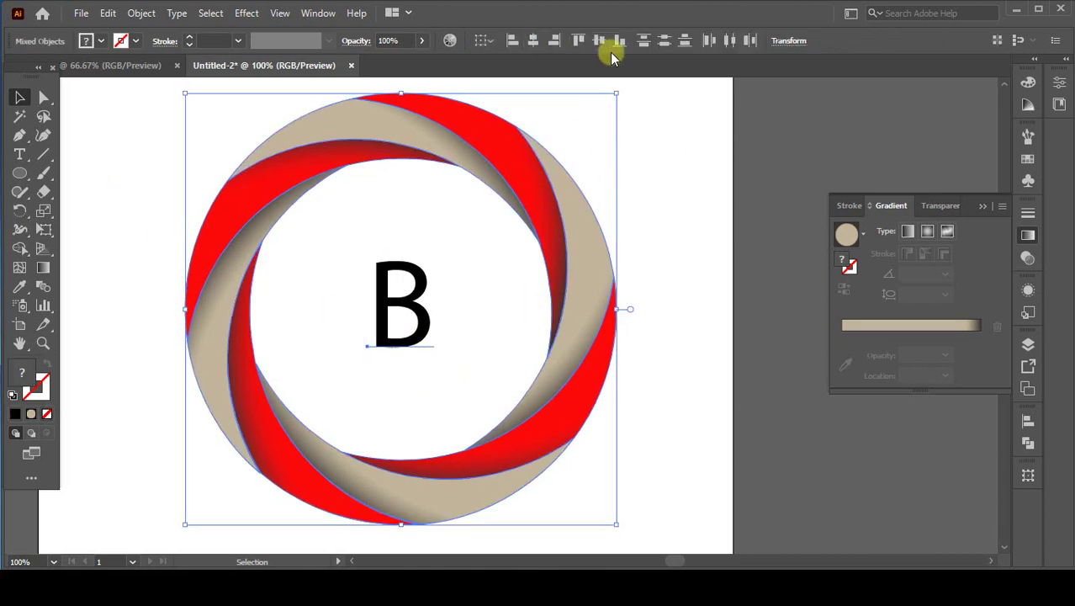
pyautogui.click(600, 42)
pyautogui.click(469, 313)
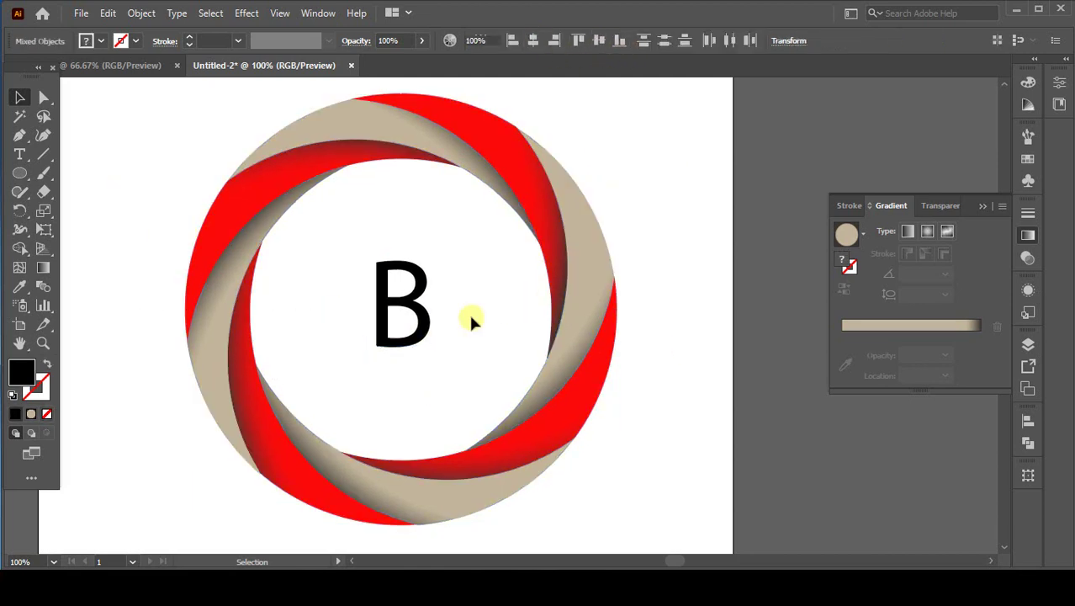
# Enlarge the letter B from its centre to about 195 pt and convert it to outlines
pyautogui.click(420, 324)
pyautogui.moveTo(434, 377); pyautogui.dragTo(495, 437)
pyautogui.rightClick(396, 298)
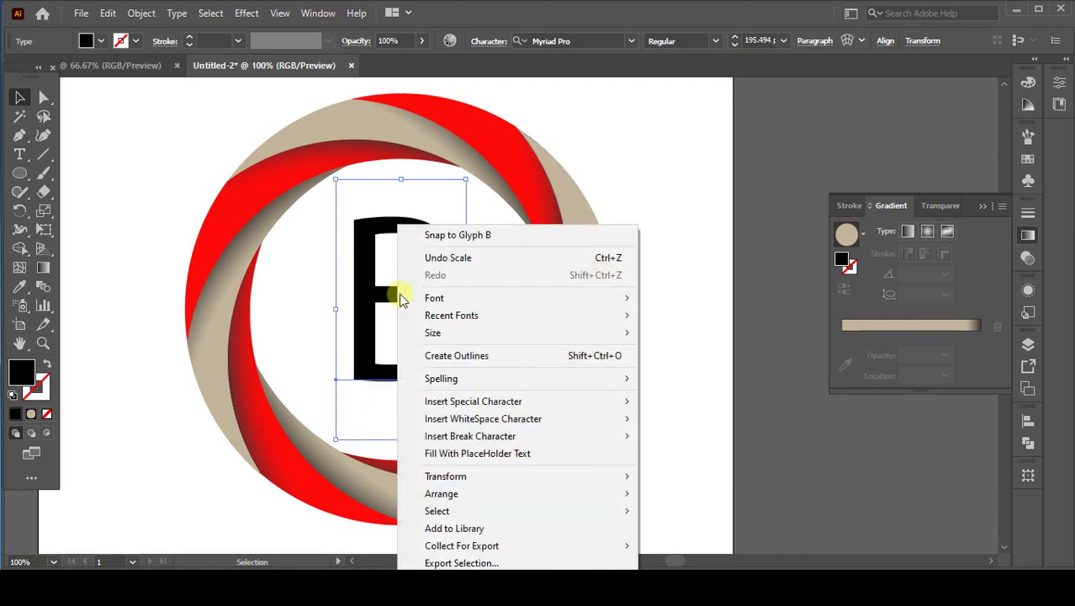
pyautogui.click(447, 356)
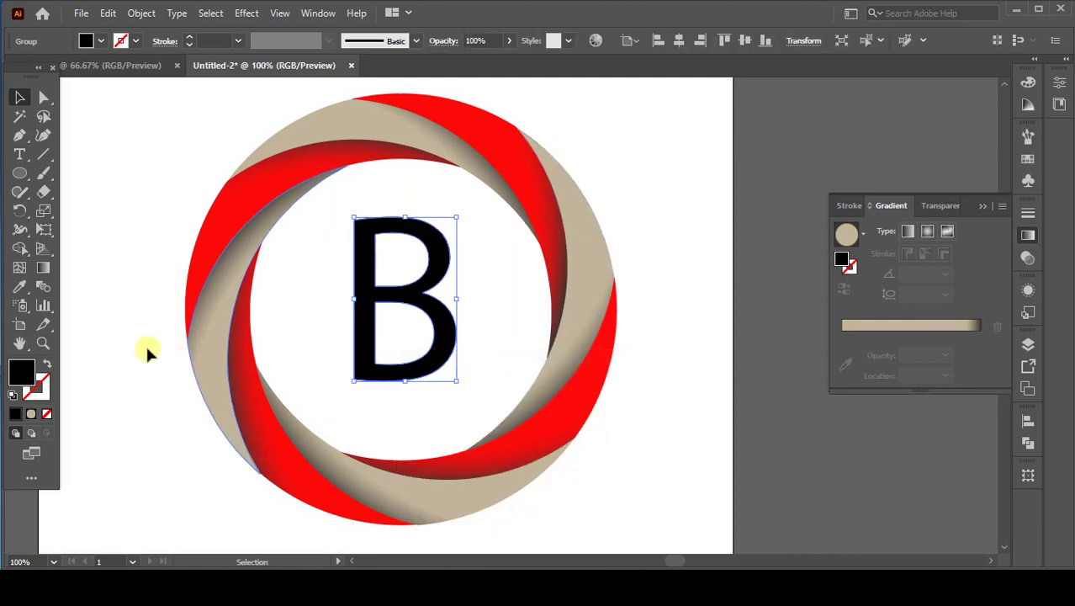
# Fill the outlined B with the beige radial gradient and recolour its dark end stop with red sampled from the ring
pyautogui.click(32, 413)
pyautogui.click(21, 287)
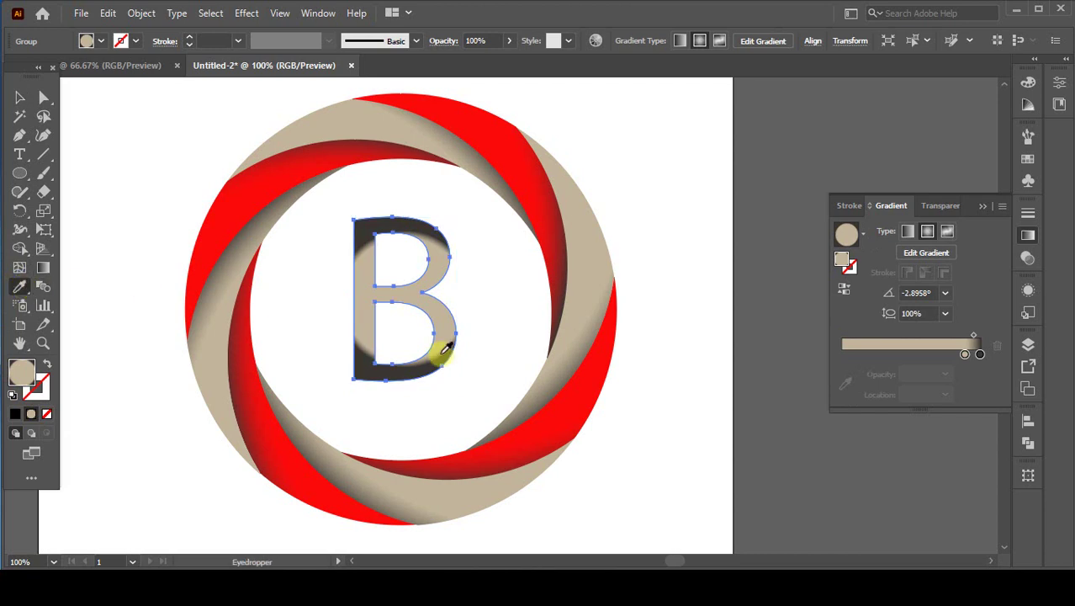
pyautogui.click(965, 355)
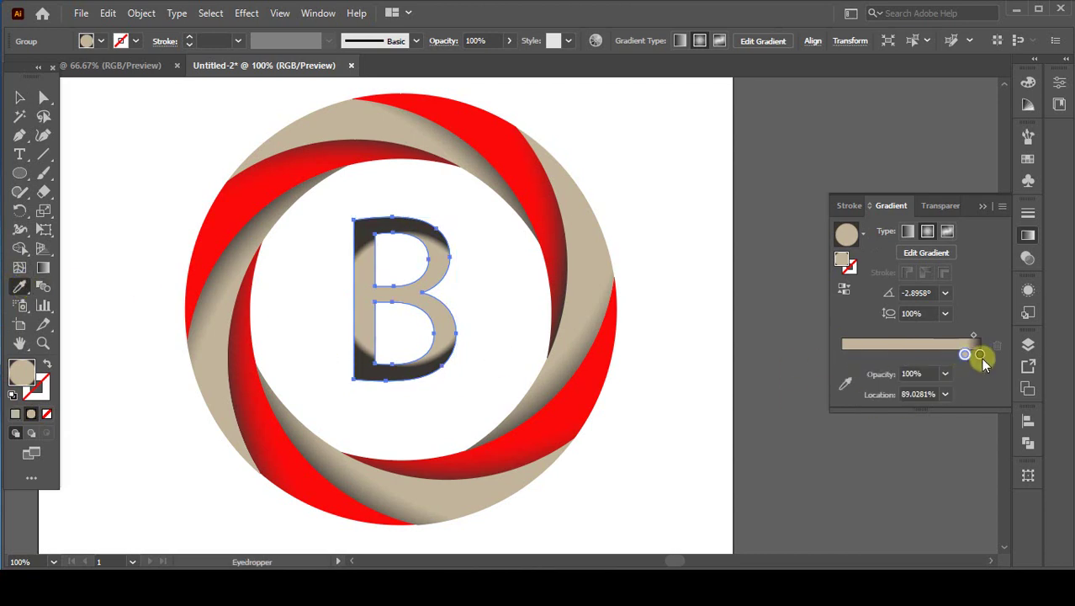
pyautogui.click(846, 383)
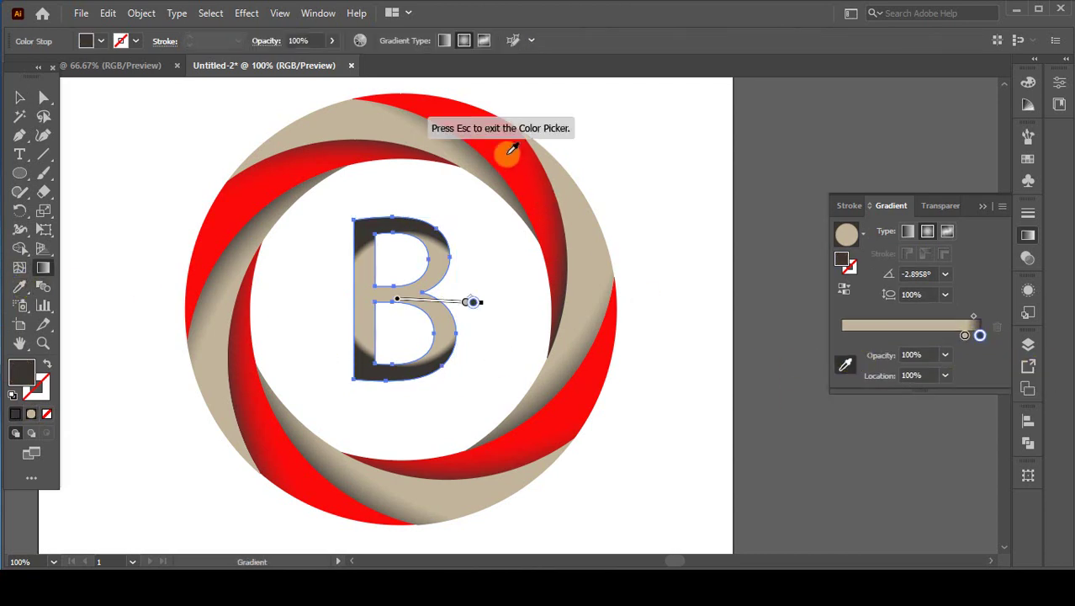
pyautogui.click(503, 150)
# Make the B's gradient linear at 90°, with the beige stop at the ramp's start and the midpoint at about 52%
pyautogui.click(908, 231)
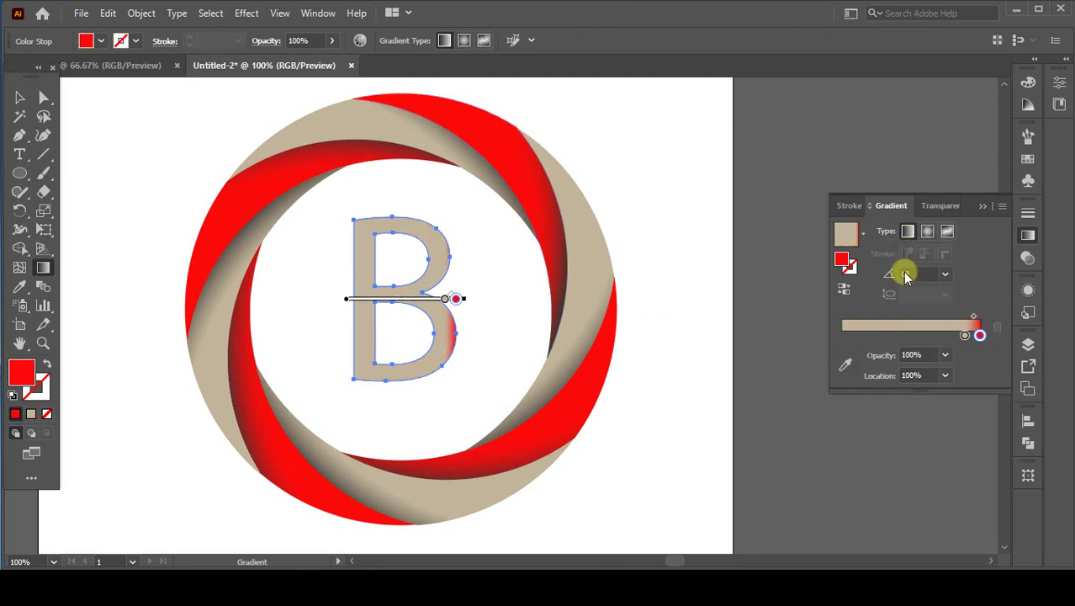
pyautogui.click(945, 277)
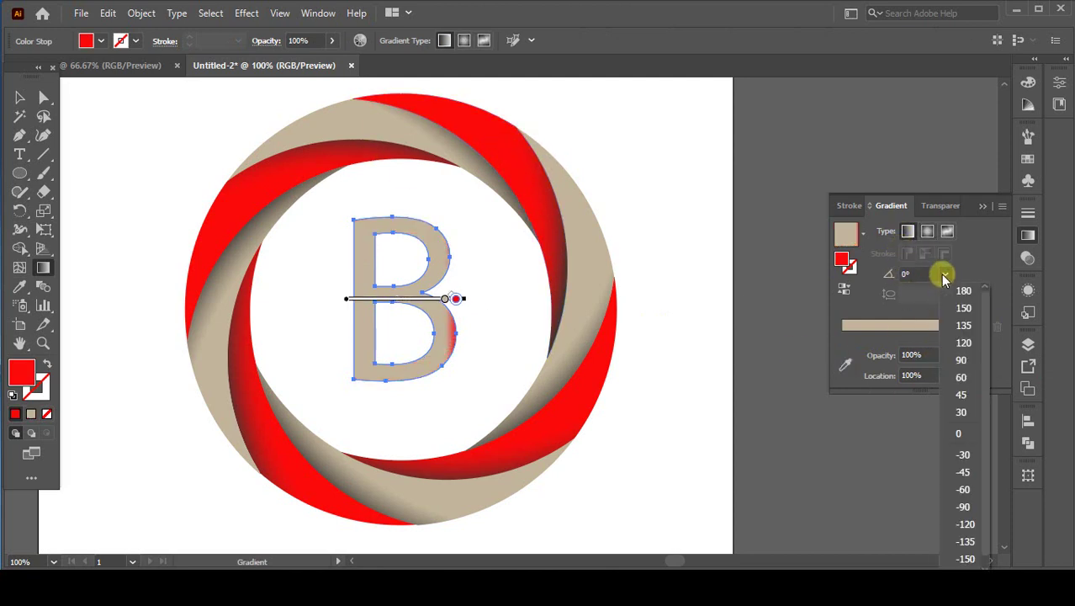
pyautogui.click(956, 364)
pyautogui.moveTo(965, 337); pyautogui.dragTo(844, 335)
pyautogui.moveTo(923, 314)
pyautogui.mouseDown()
pyautogui.moveTo(904, 317)
pyautogui.moveTo(914, 317)
pyautogui.mouseUp()
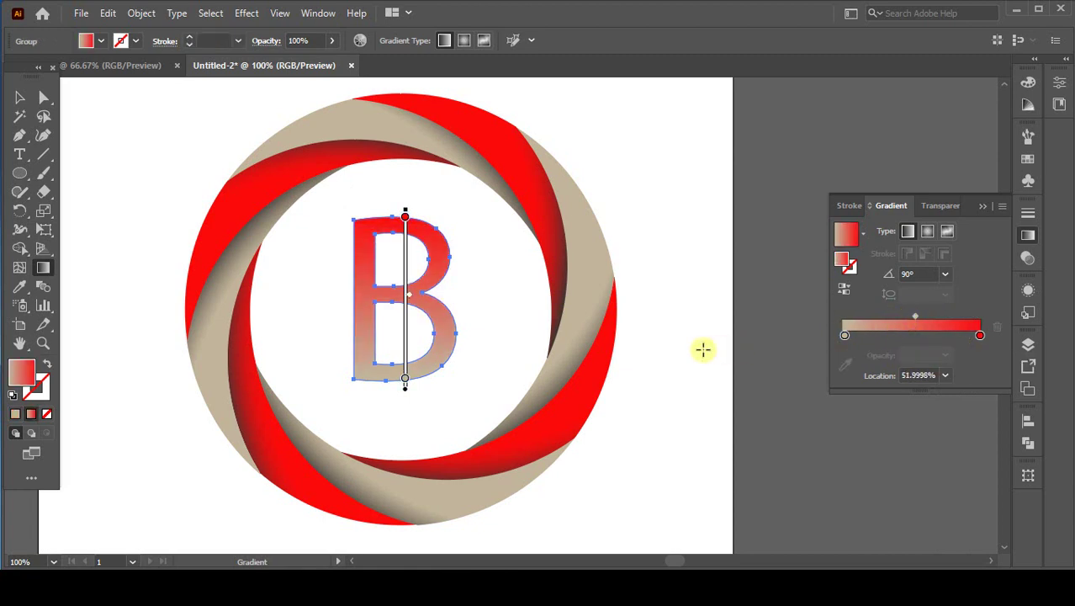
pyautogui.click(17, 99)
pyautogui.click(647, 334)
# Group the ring with the letter B and move the logo down toward the middle of the artboard
pyautogui.scroll(-2, 646, 332)
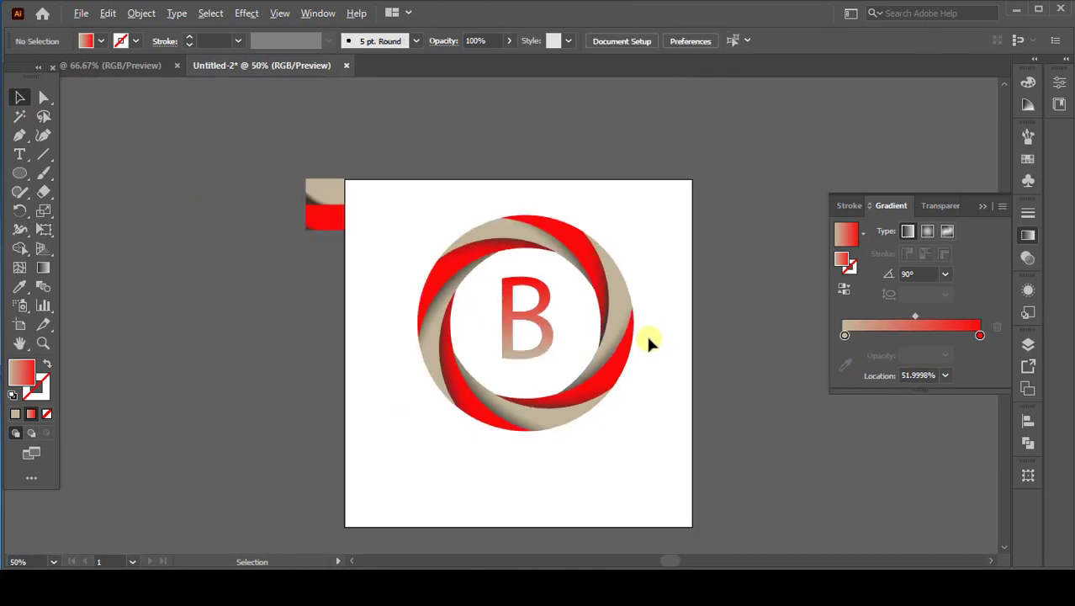
pyautogui.moveTo(651, 402); pyautogui.dragTo(598, 360)
pyautogui.moveTo(585, 397); pyautogui.dragTo(587, 397)
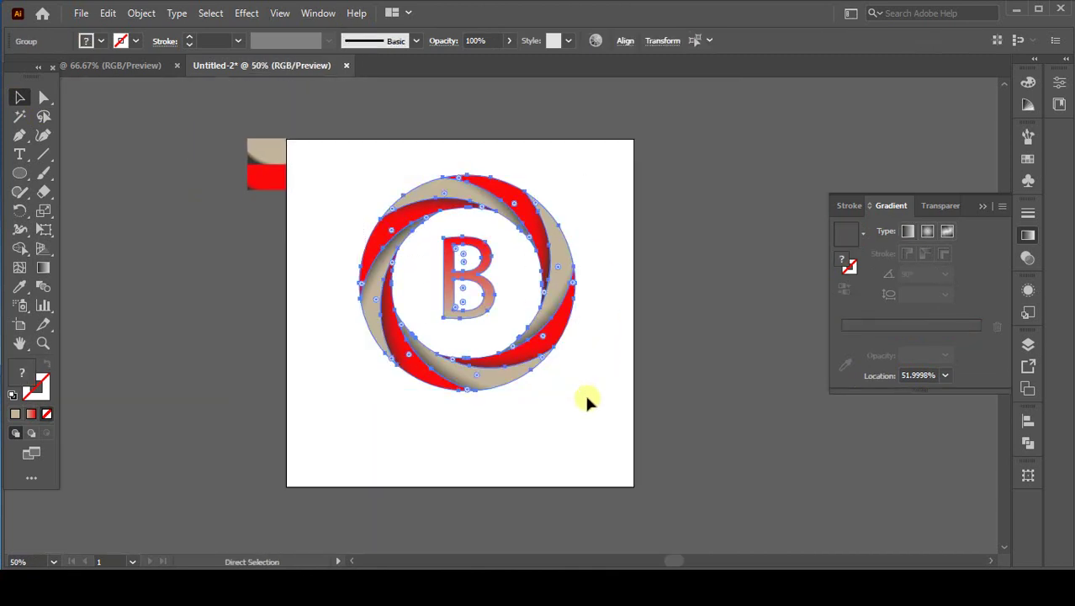
pyautogui.rightClick(551, 345)
pyautogui.click(593, 206)
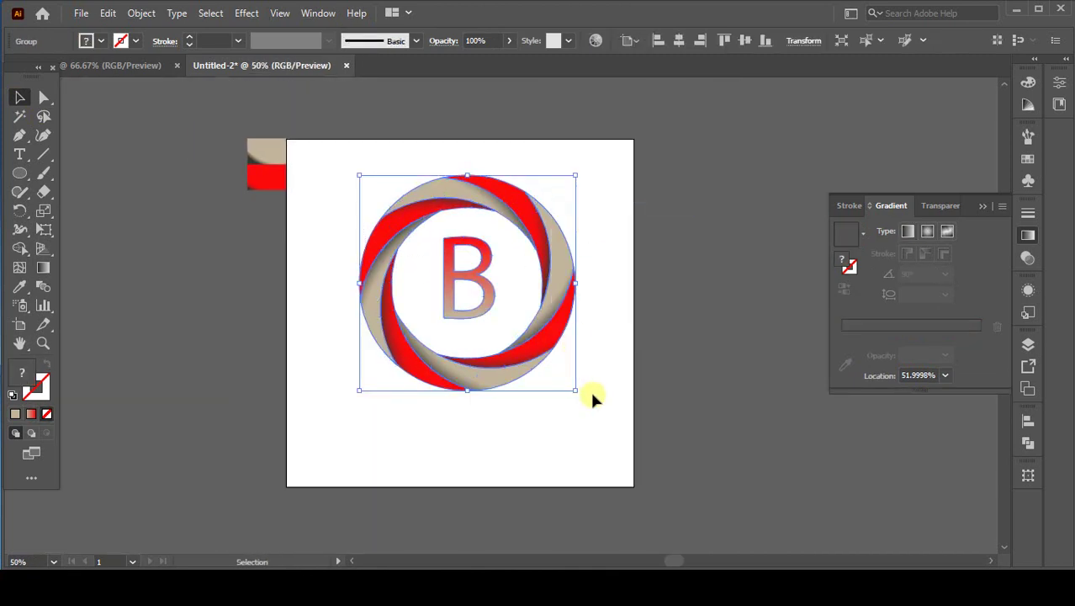
pyautogui.click(592, 396)
pyautogui.moveTo(530, 361); pyautogui.dragTo(533, 390)
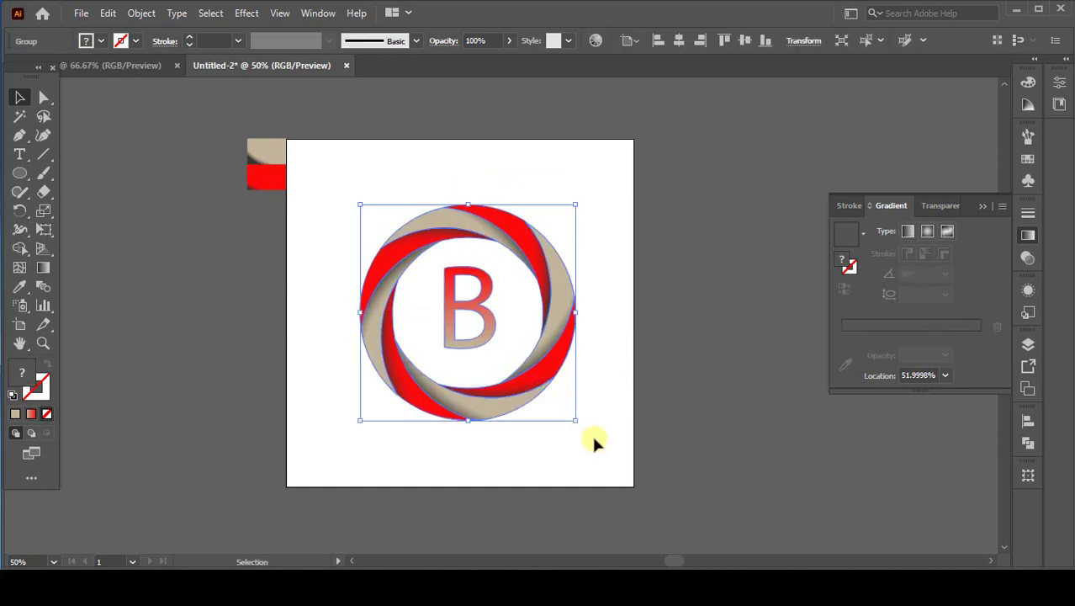